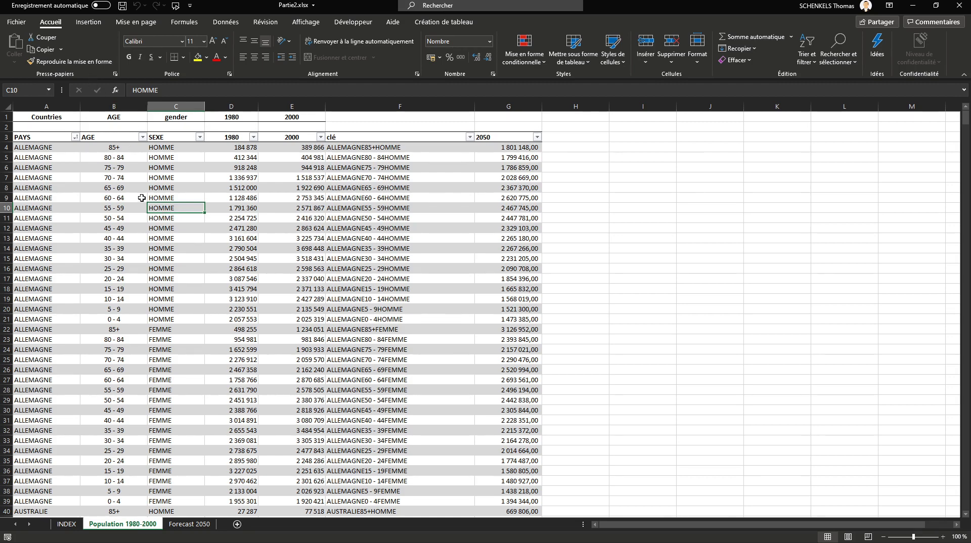
Step: Create a pivot table from the Population3 table on a new worksheet
click(243, 319)
click(135, 303)
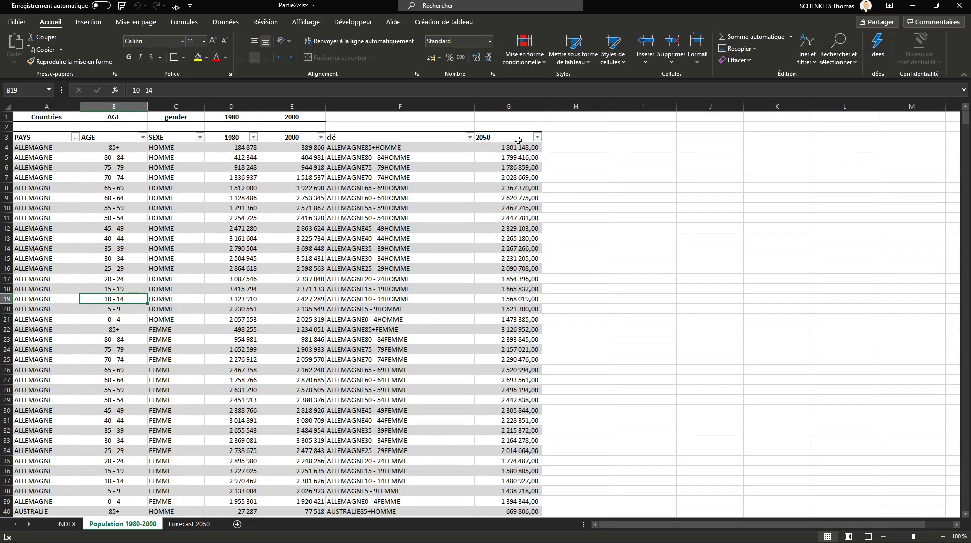
click(88, 21)
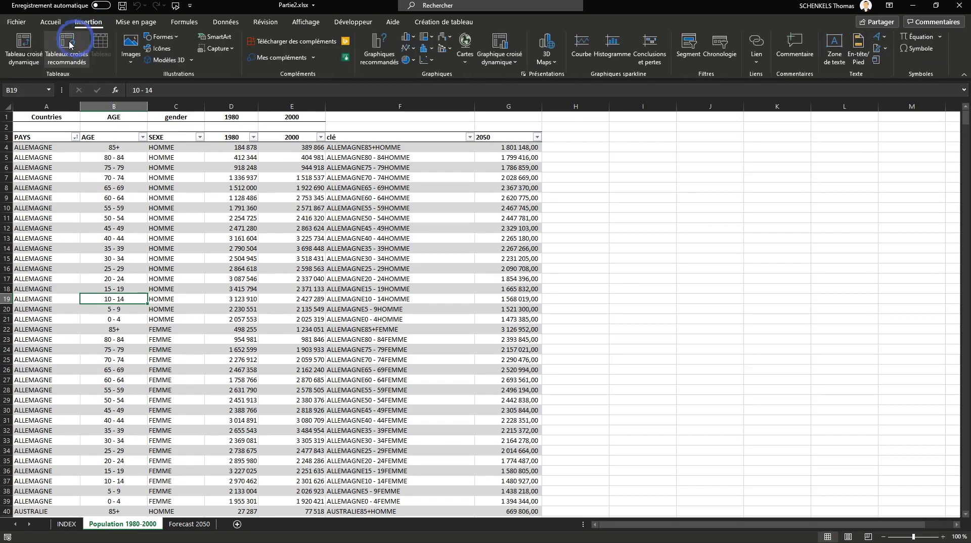
click(24, 44)
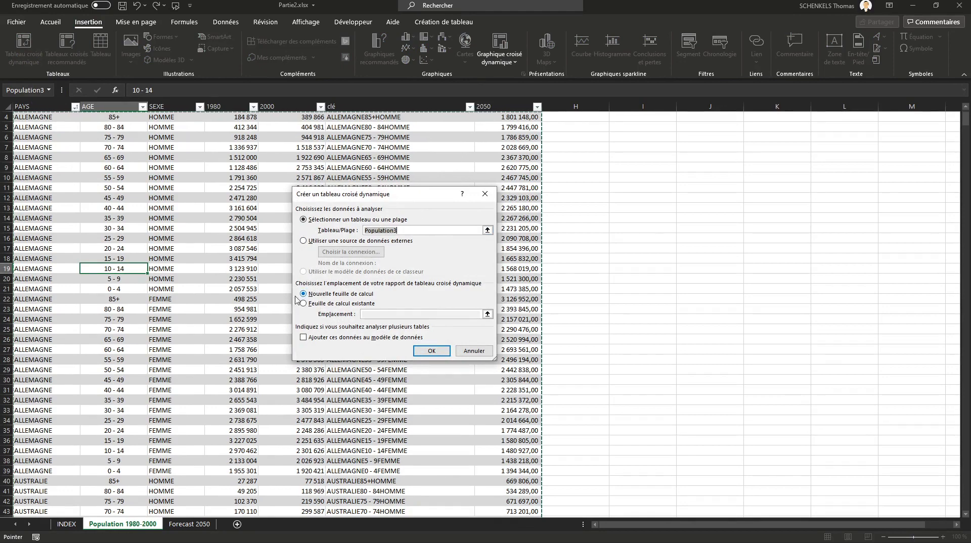
click(426, 352)
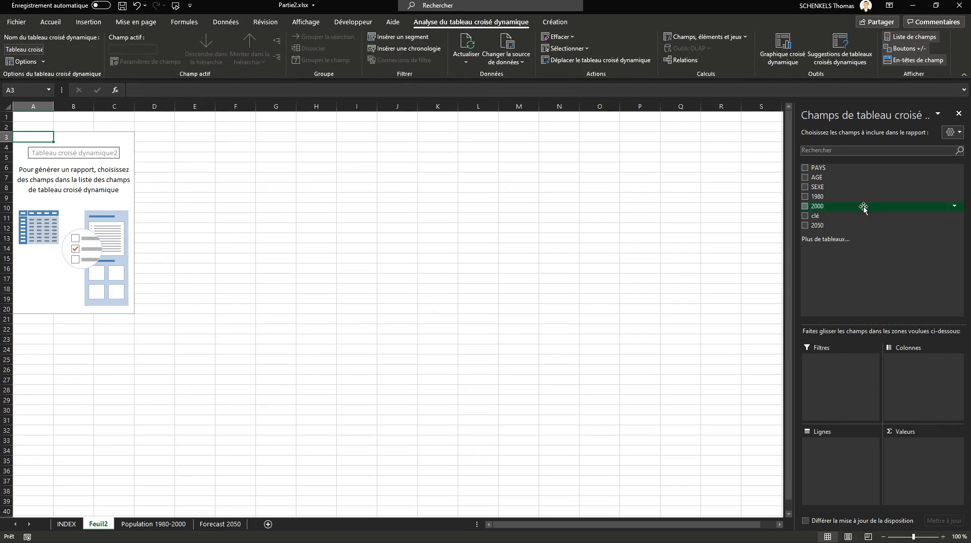
Step: Lay out the pivot table with PAYS as rows, SEXE as columns and the sum of 2000 as values
drag(815, 167, 832, 457)
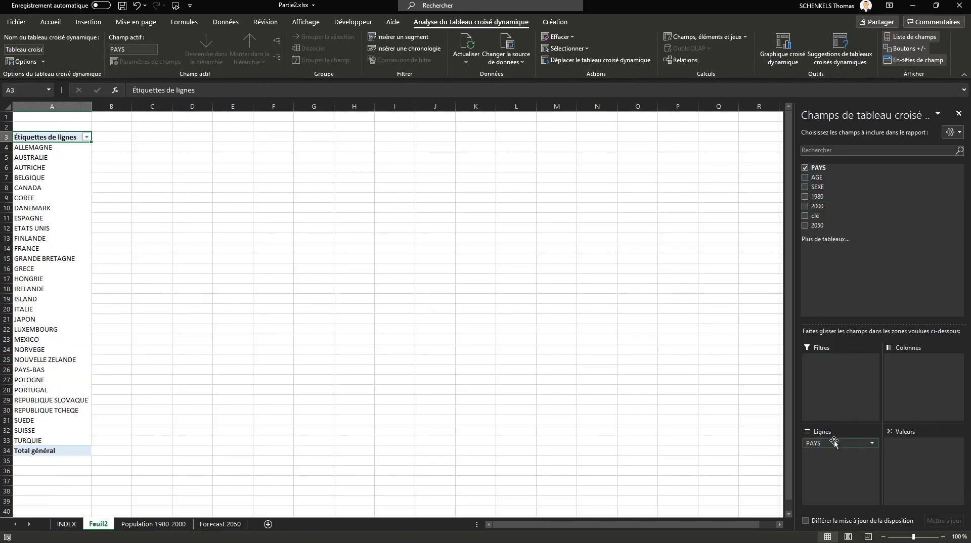
drag(816, 187, 930, 386)
drag(818, 211, 913, 458)
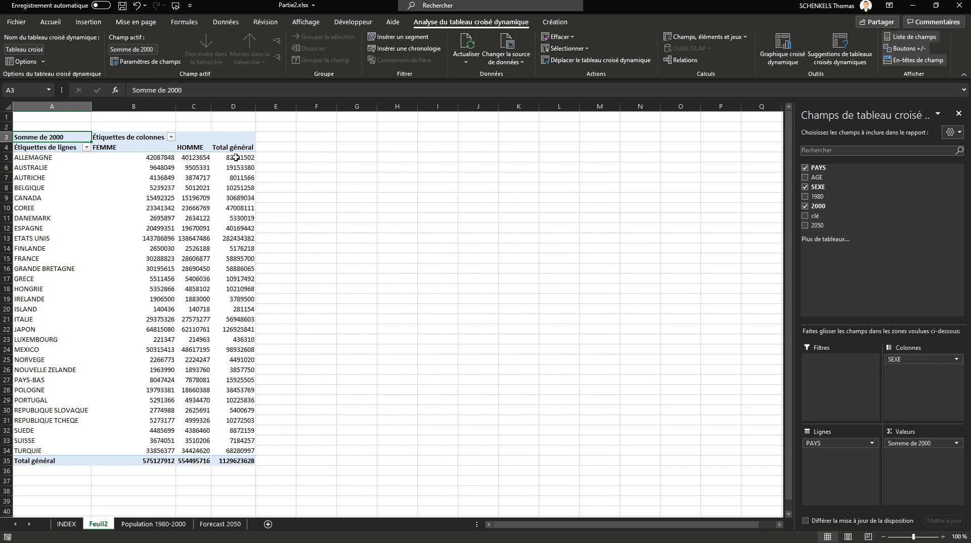
Step: Show the pivot table's values as a percentage of the row total (% du total de la ligne)
mouse_move(233, 157)
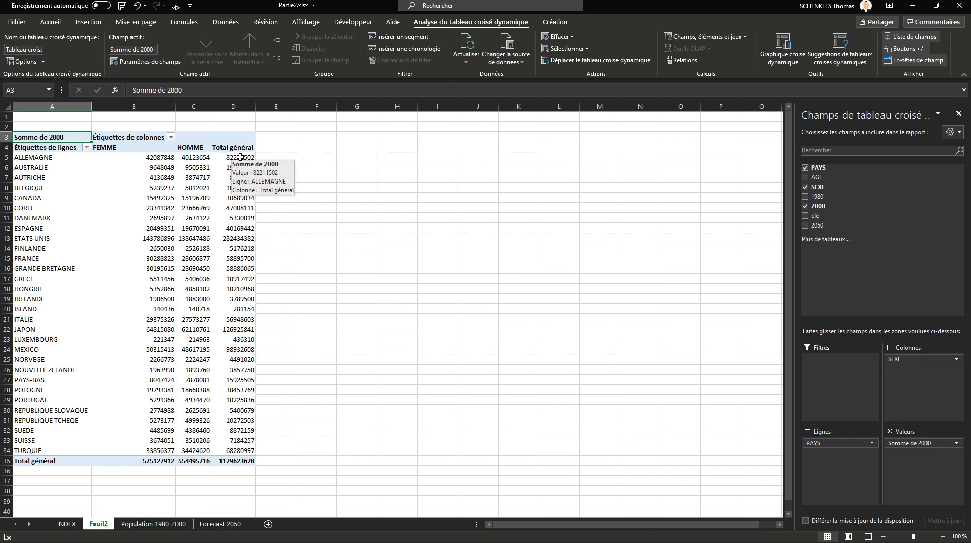
click(240, 158)
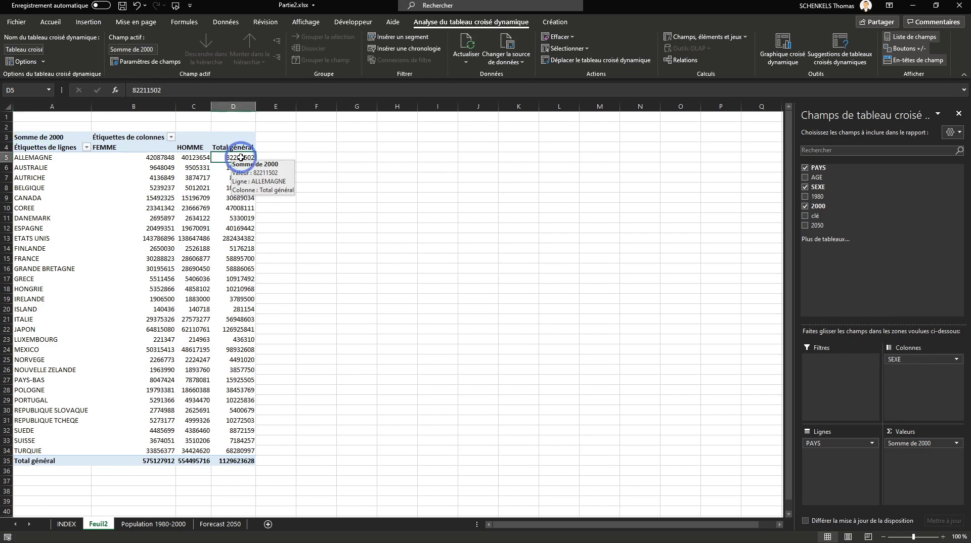
right_click(240, 157)
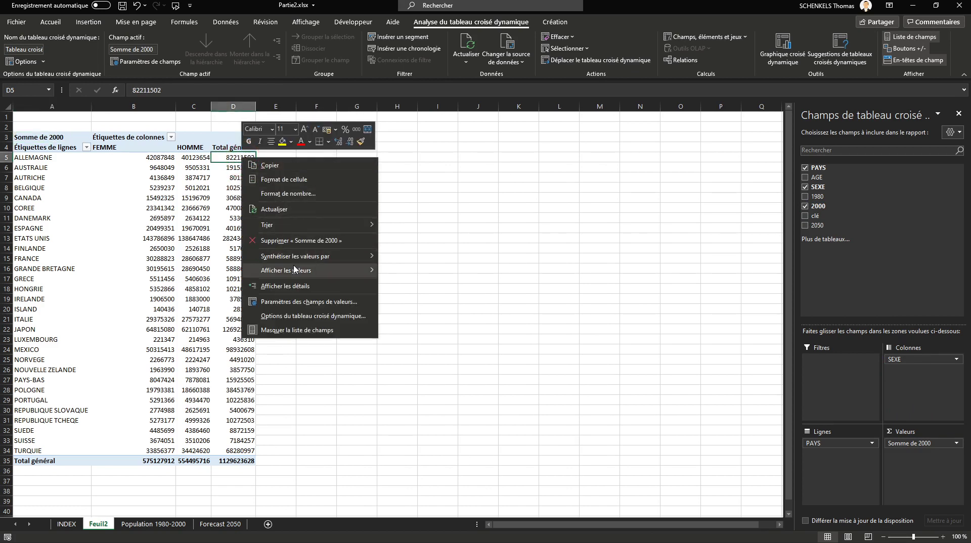
mouse_move(294, 269)
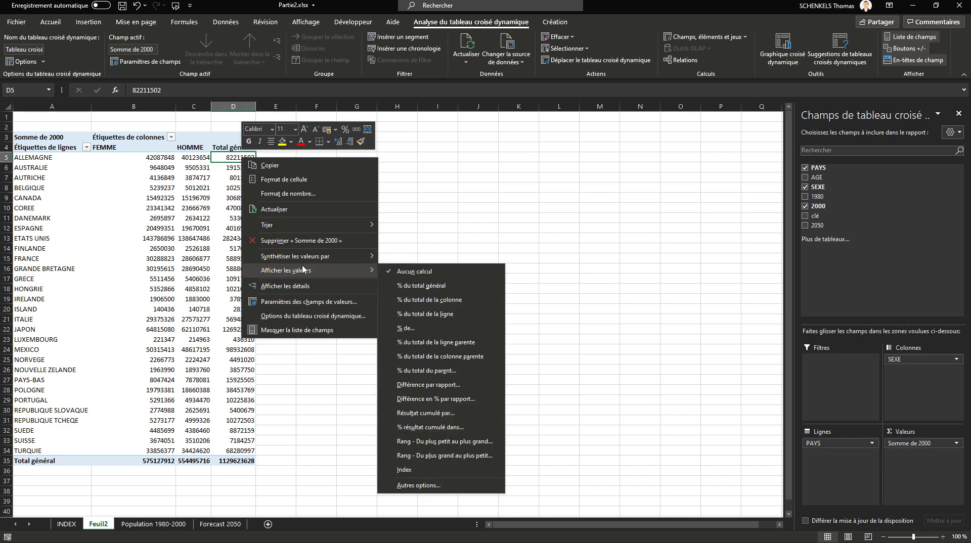
click(422, 314)
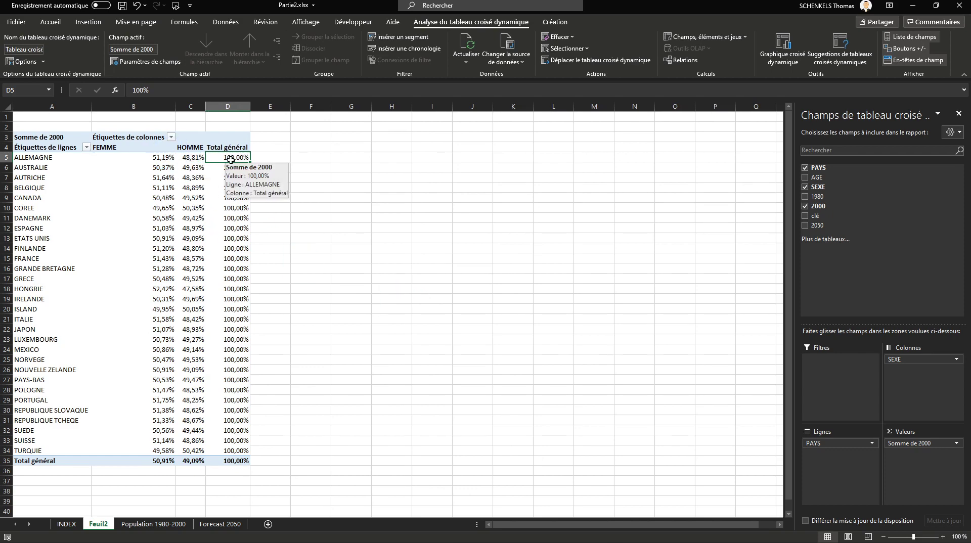
Step: Try showing the values as a percentage of the column total and select the countries' Total général cells in D5:D34
right_click(230, 159)
mouse_move(324, 274)
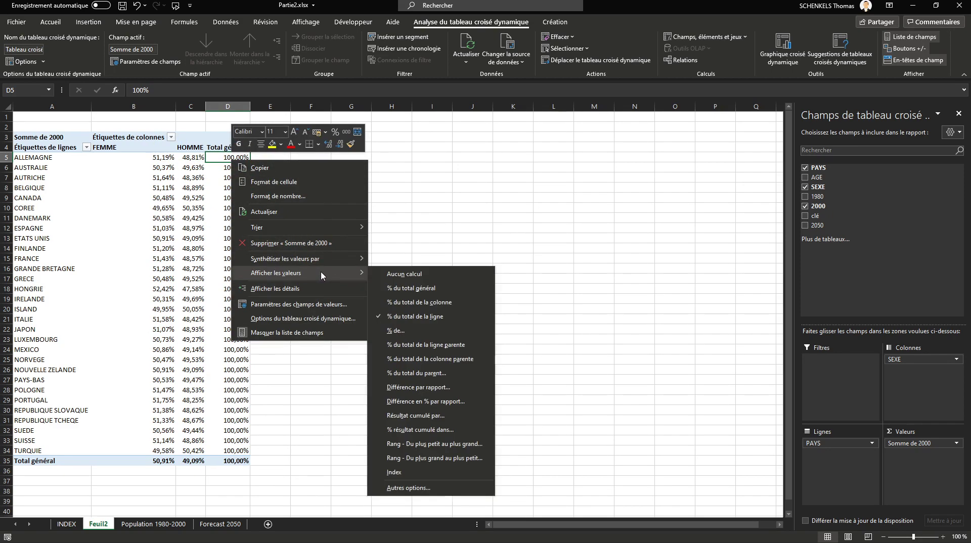
click(419, 302)
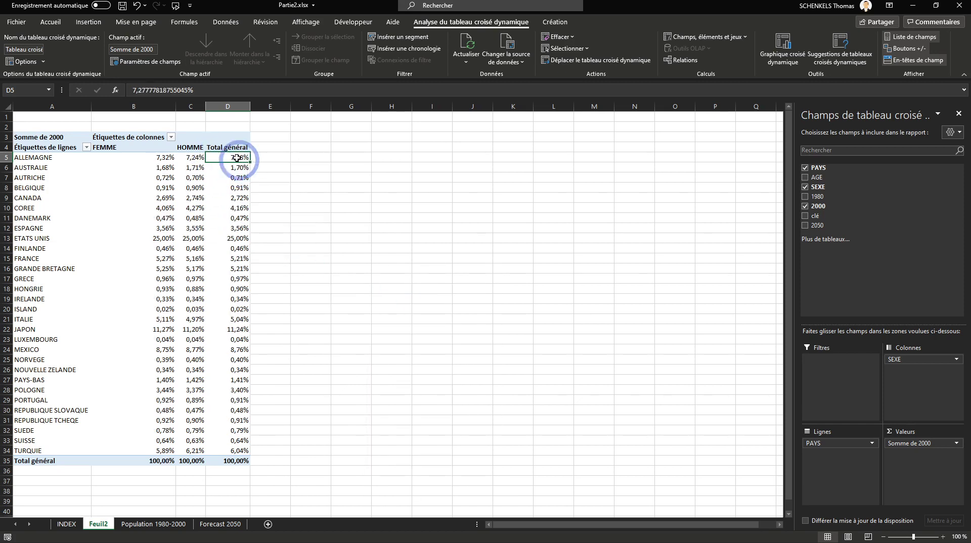
drag(236, 159, 242, 447)
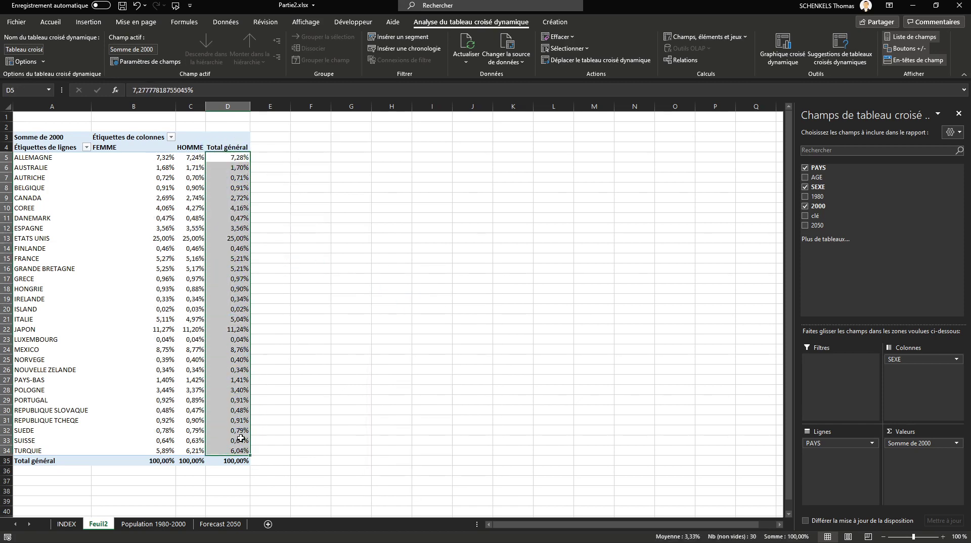
mouse_move(231, 462)
Step: Return the pivot table's values to % du total de la ligne instead of the column percentage
click(234, 160)
right_click(235, 159)
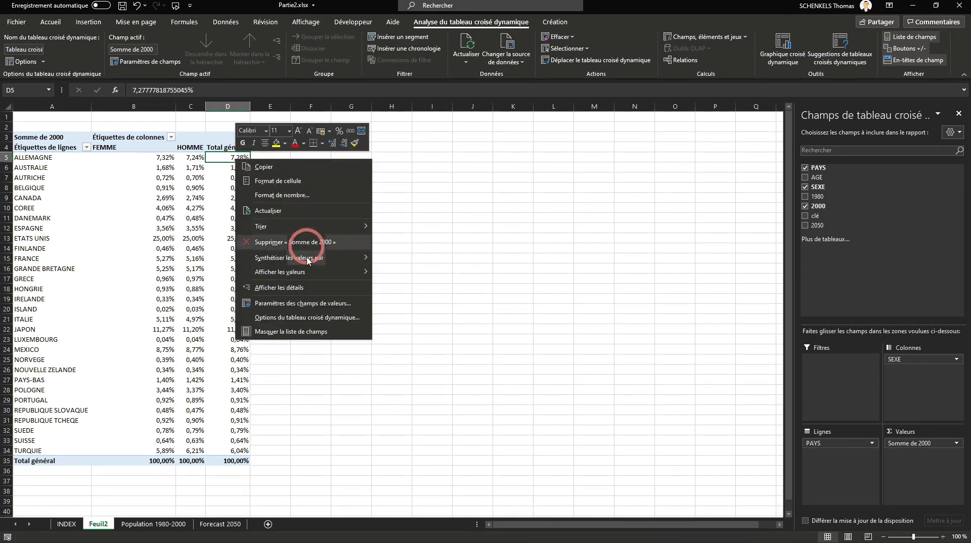
mouse_move(308, 270)
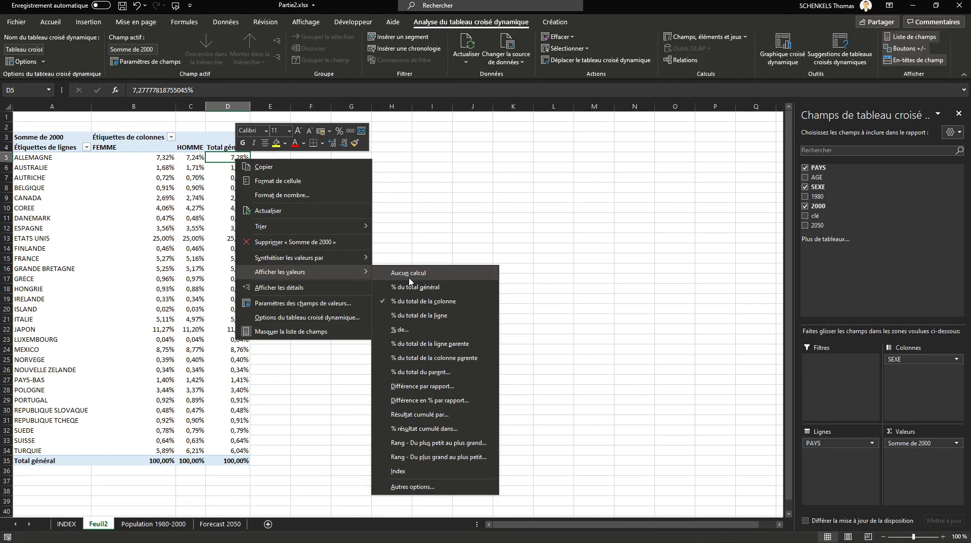
click(407, 315)
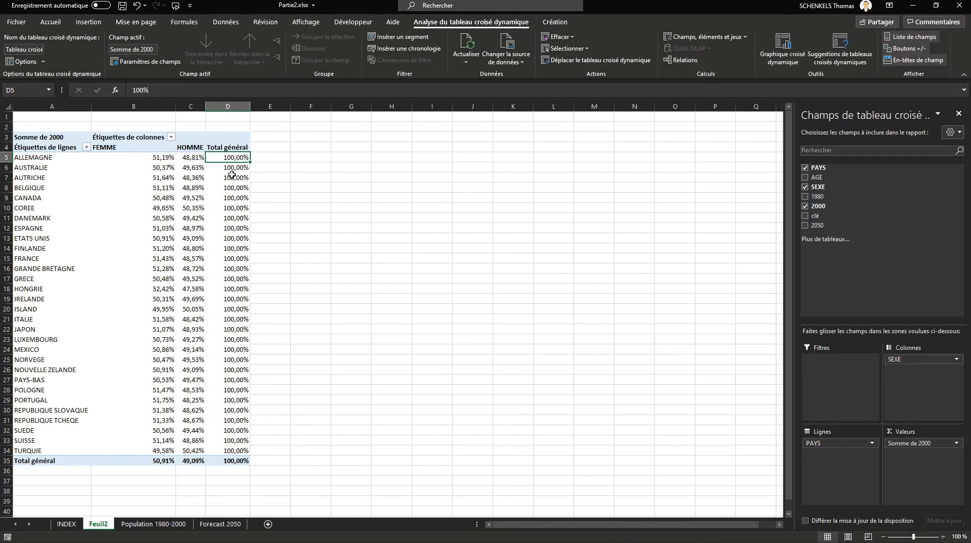
Step: Turn on the pivot table's grand totals for columns only, removing the Total général column
click(556, 23)
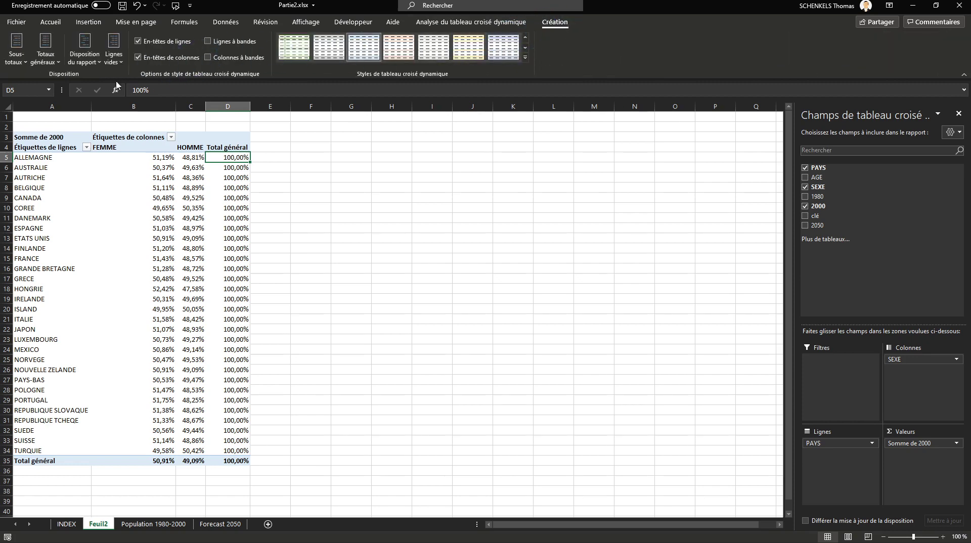
click(57, 64)
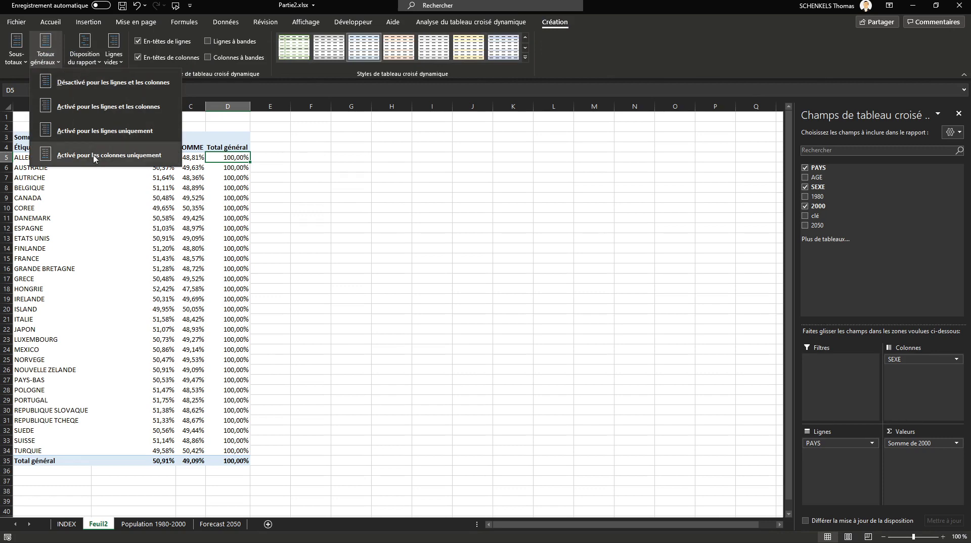
click(109, 156)
click(216, 172)
click(158, 435)
click(163, 207)
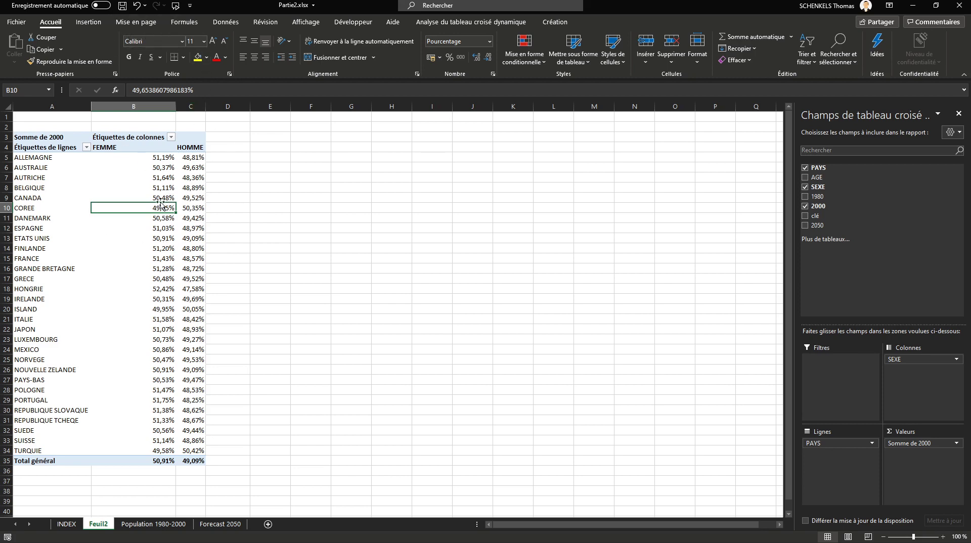
click(185, 460)
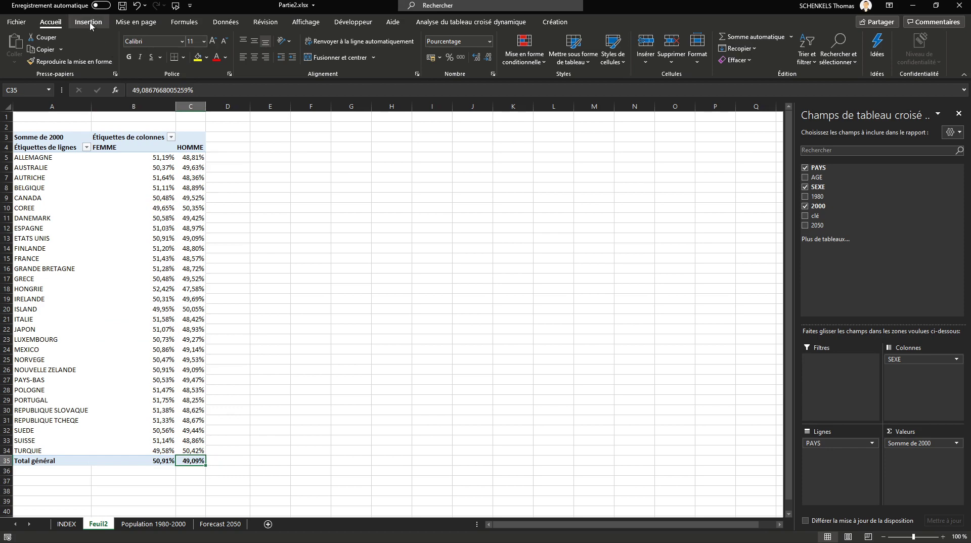
Step: Try charting the pivot table as an enlarged 2D pie chart, and delete the chart
click(190, 207)
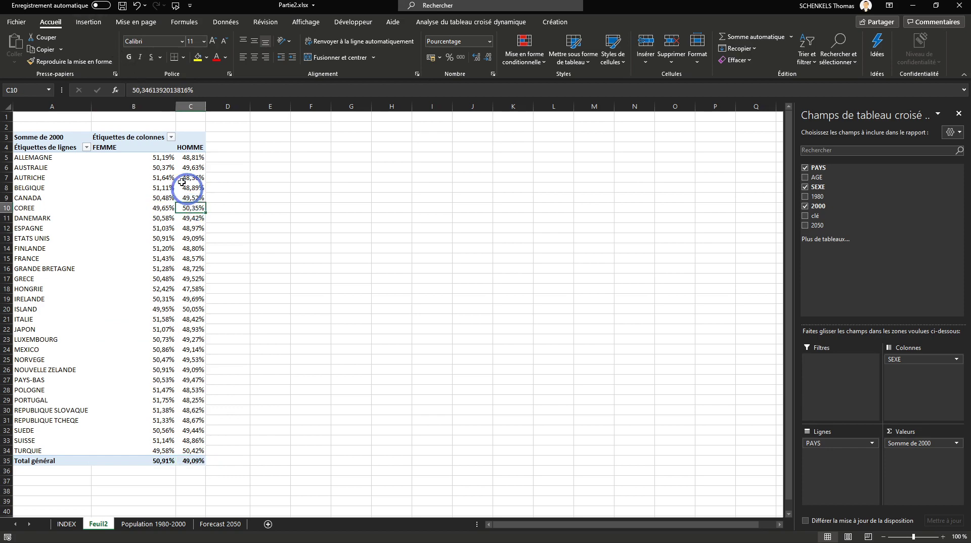
click(106, 21)
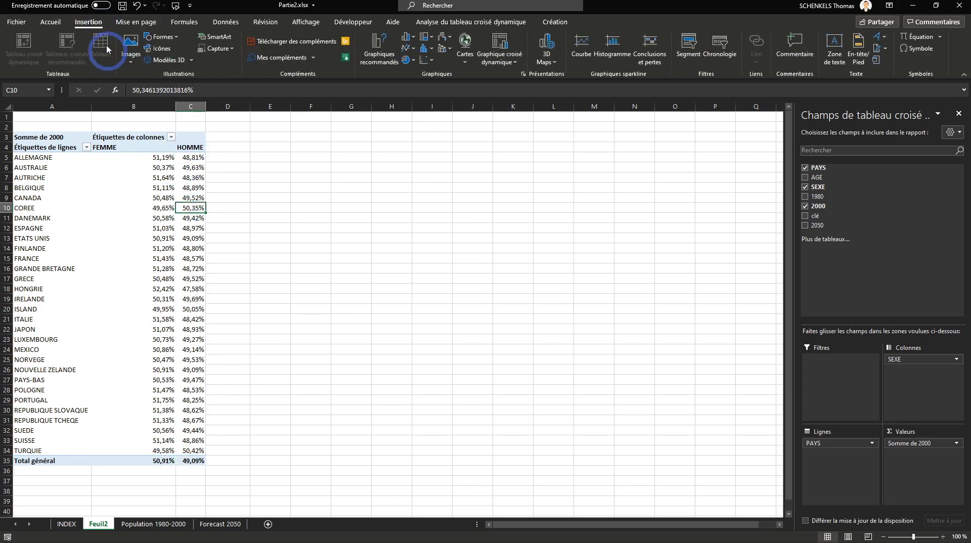
click(407, 60)
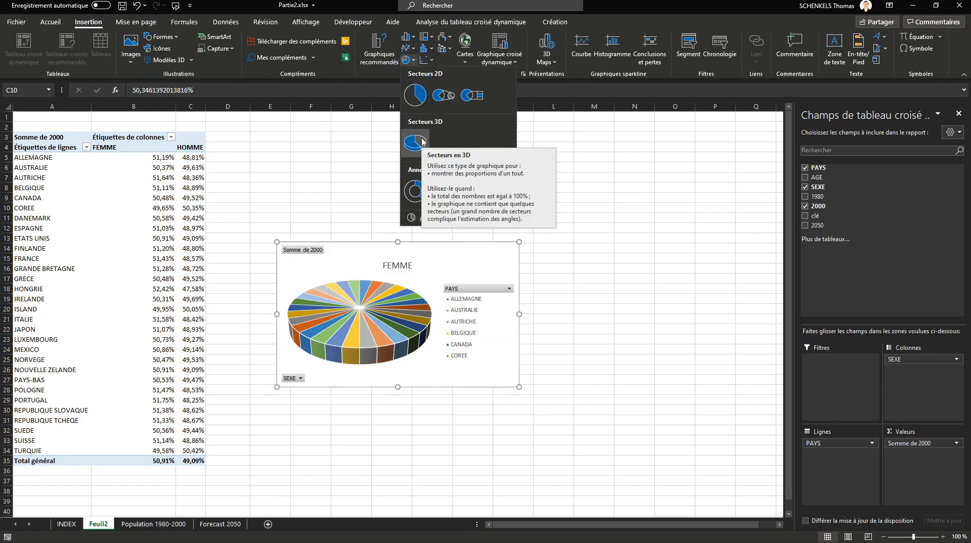
click(415, 99)
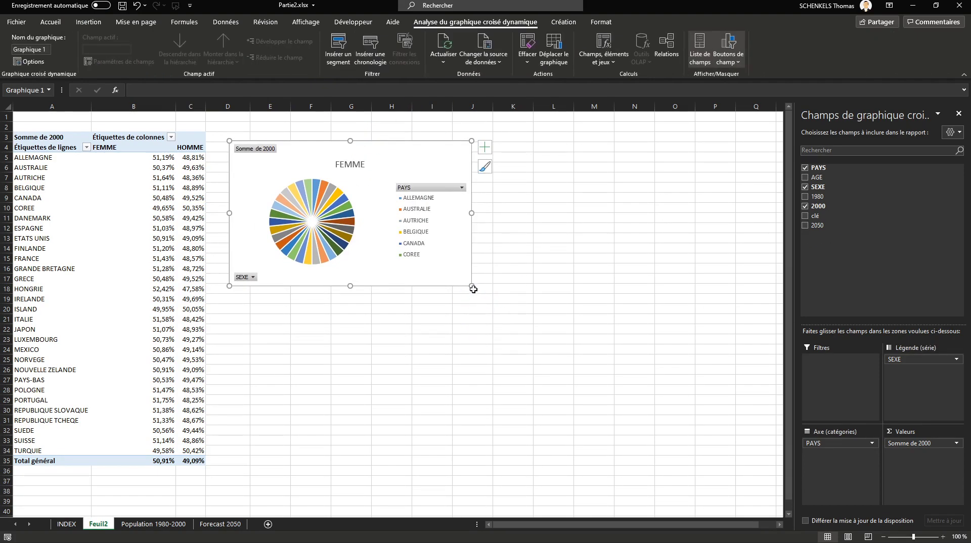
drag(473, 289, 581, 440)
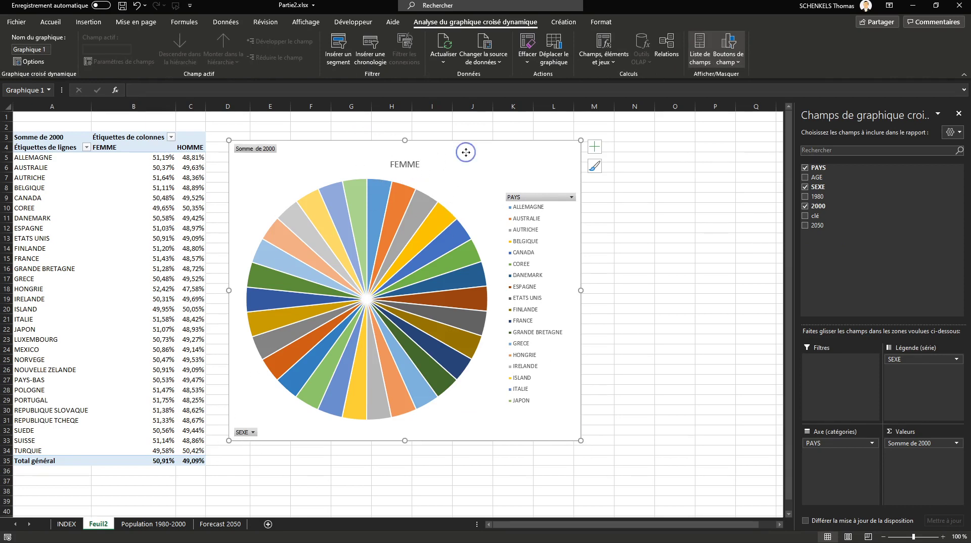
key(Delete)
click(397, 158)
Step: Enter the labels Femme in G3 and Homme in G4 beside the pivot table
click(353, 140)
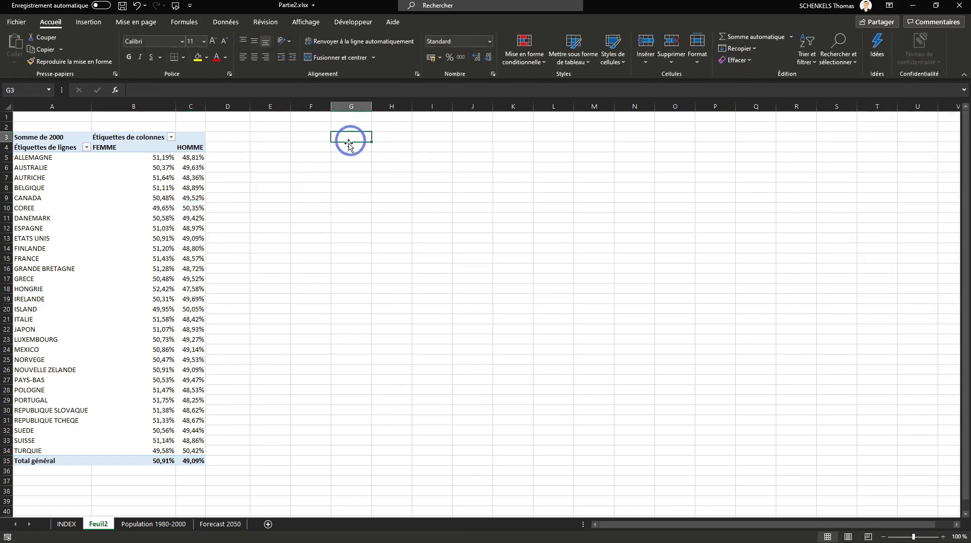
text(Femme)
key(Return)
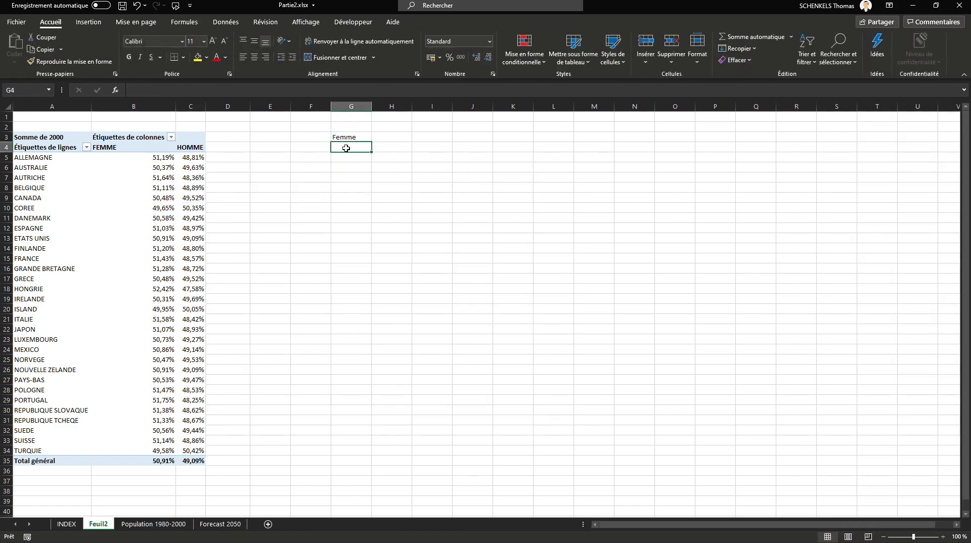
text(Homme)
key(Return)
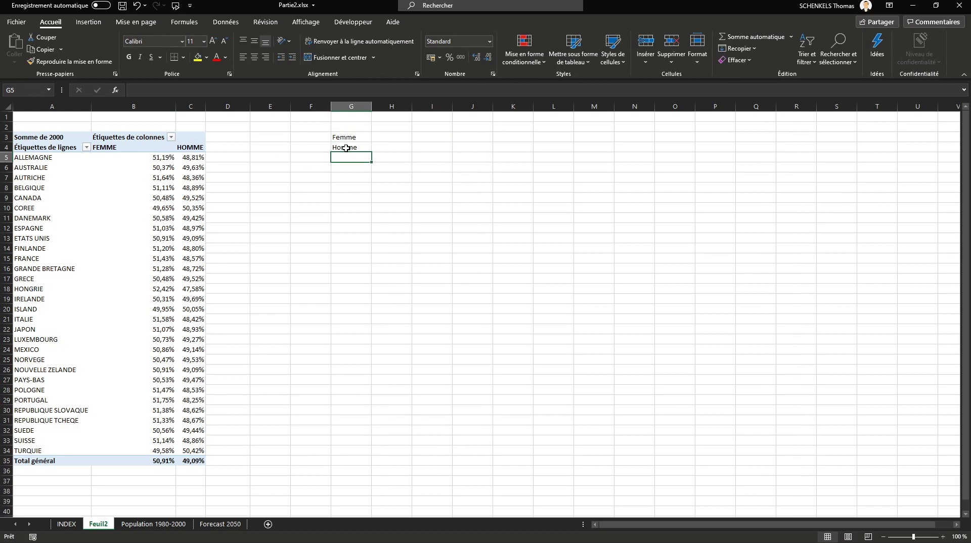
Step: Link H3 and H4 to the pivot table's FEMME and HOMME grand totals in B35 and C35
click(395, 138)
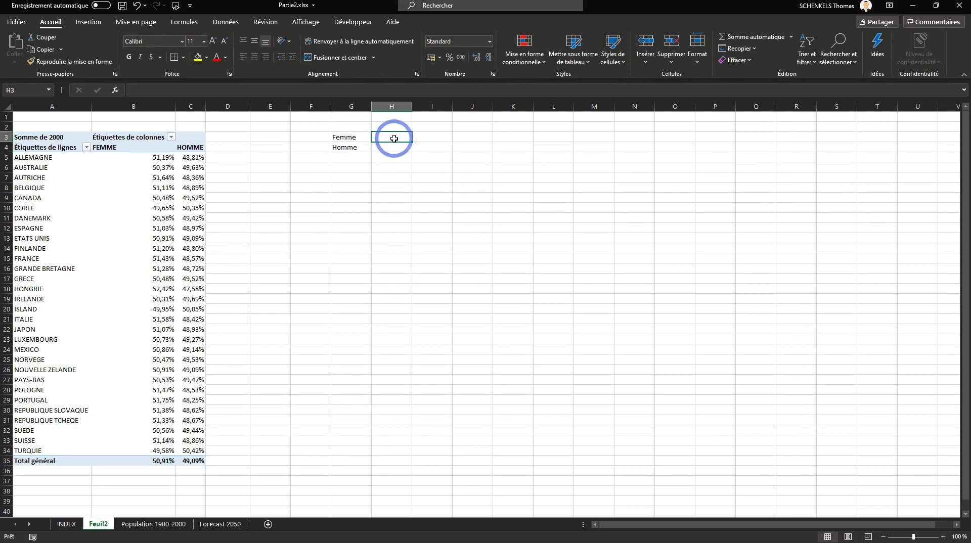
text(=)
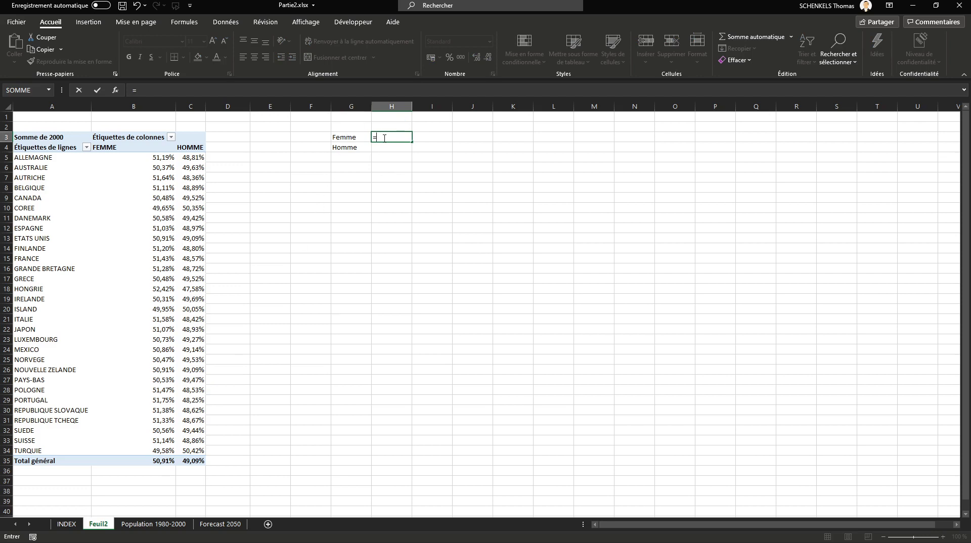
click(164, 464)
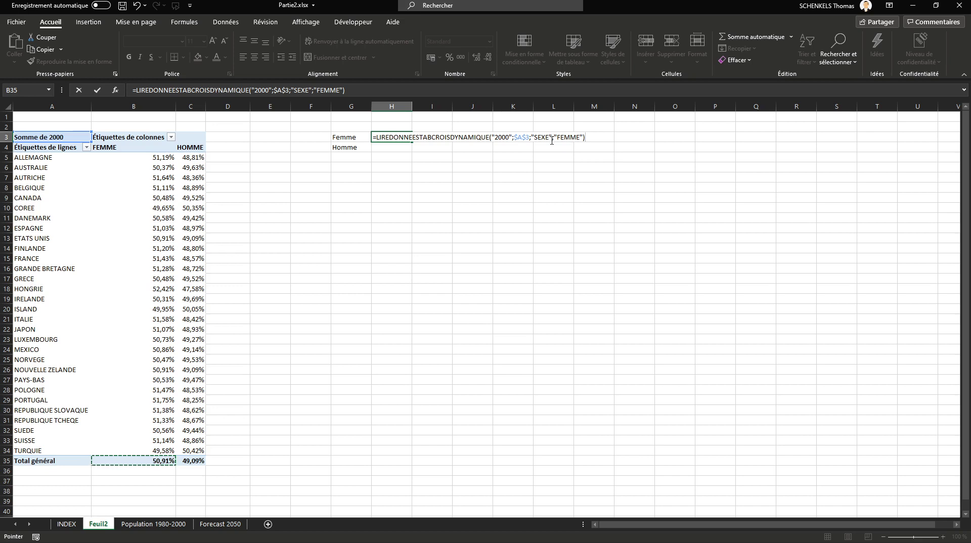
key(Return)
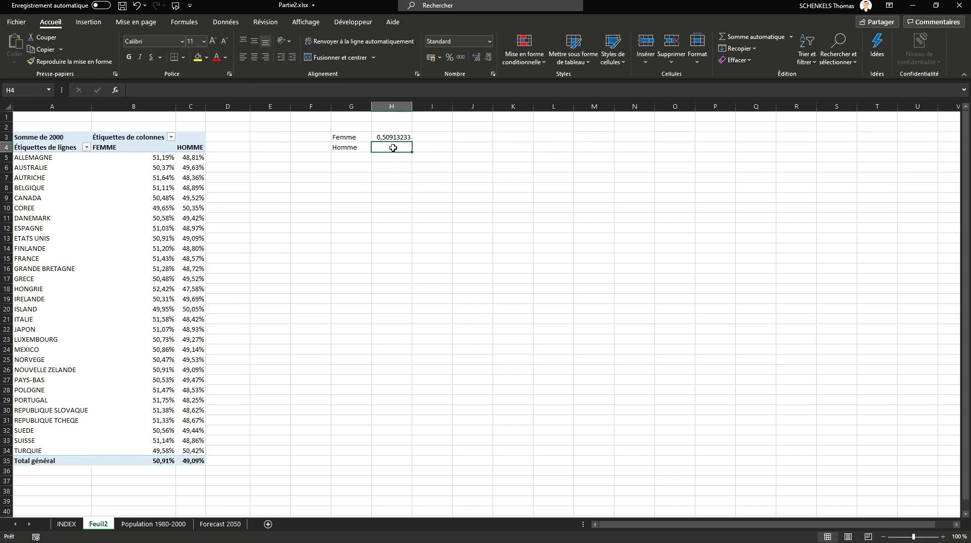
text(=)
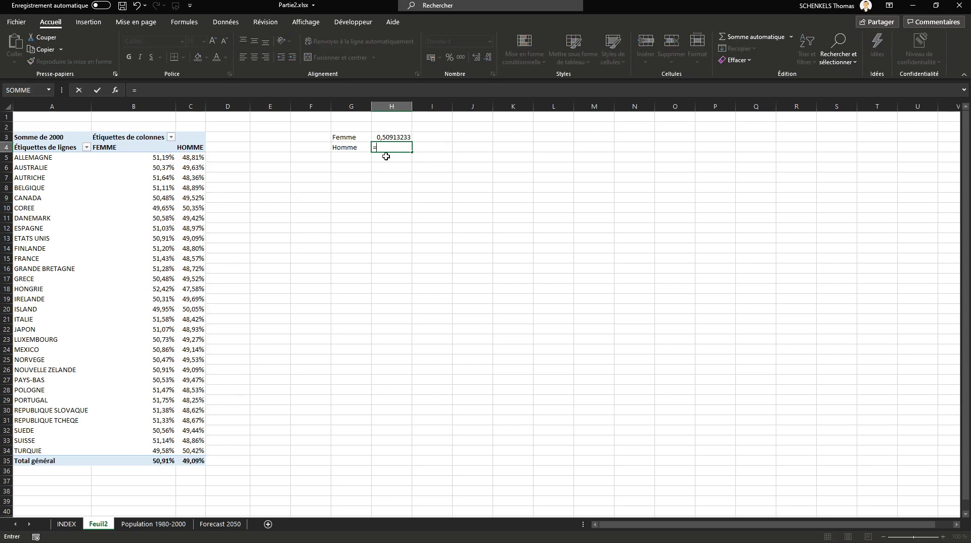
click(190, 462)
key(Return)
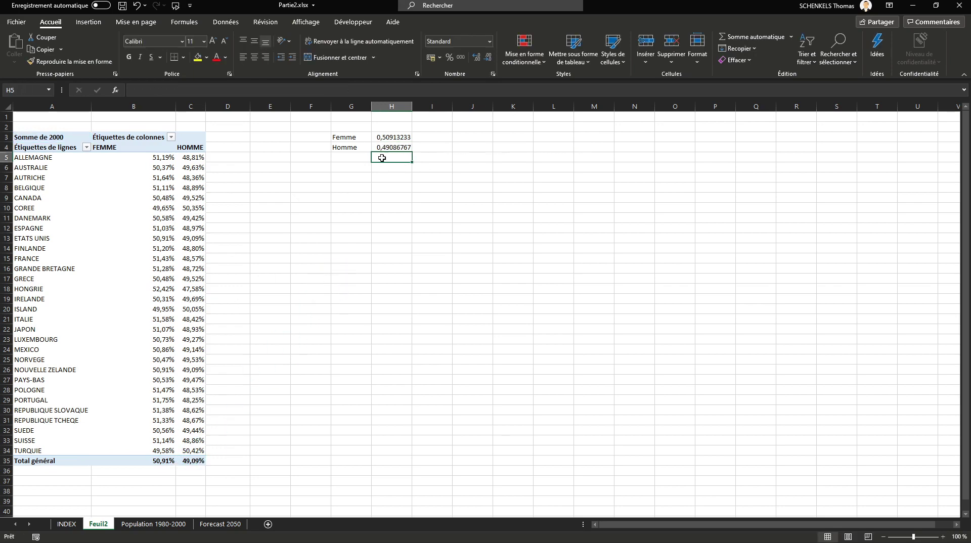
Step: Format the Femme and Homme values in H3:H4 as percentages with two decimal places
drag(391, 135, 392, 146)
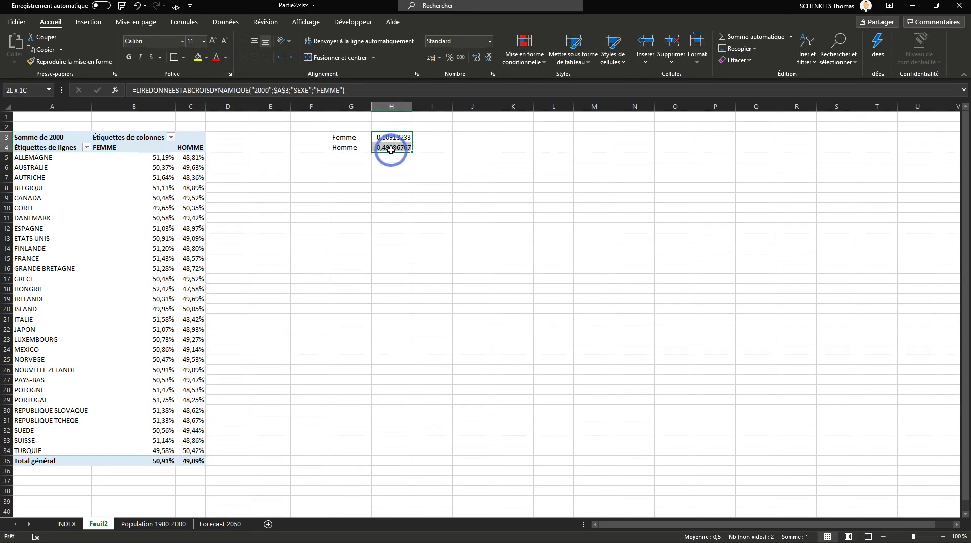
click(450, 57)
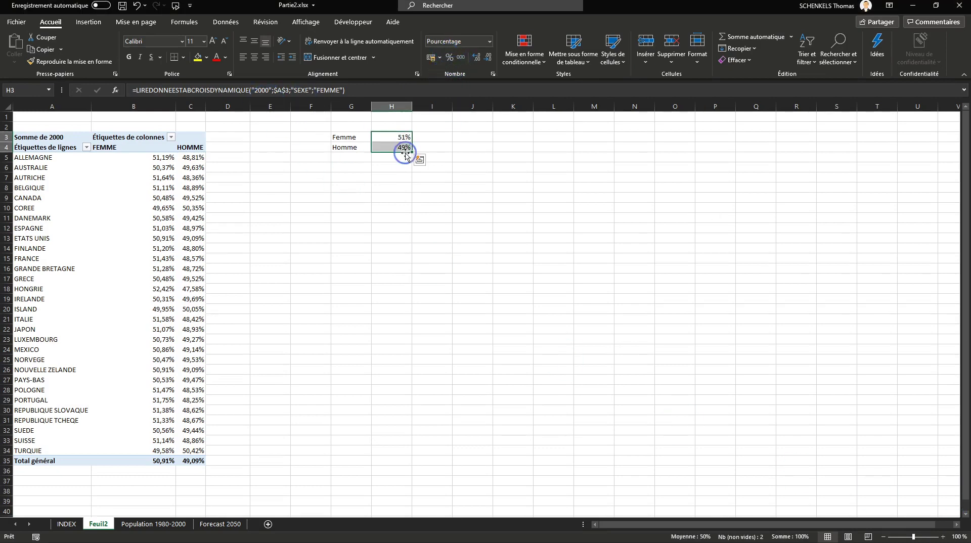
click(477, 57)
click(477, 57)
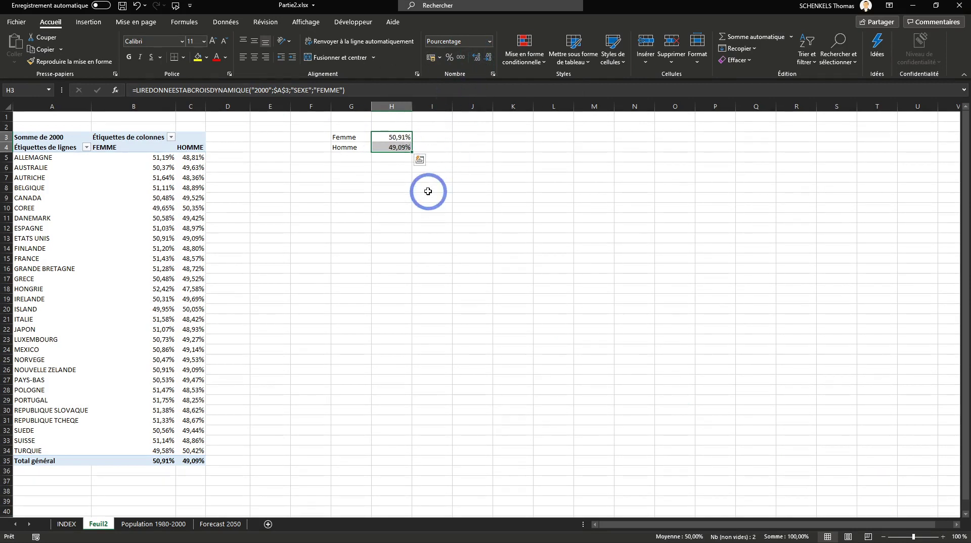
click(398, 187)
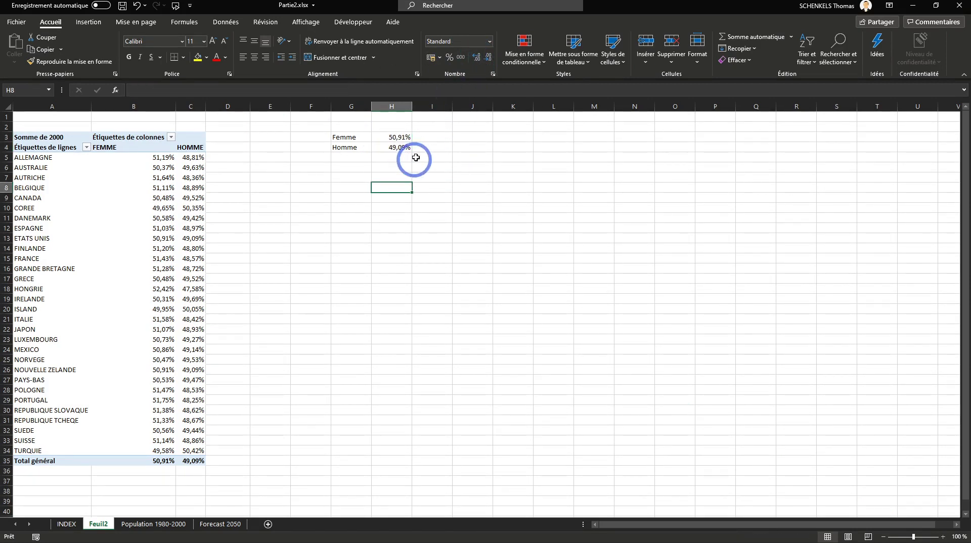
Step: Insert a 2D pie chart from the Femme and Homme data in G3:H4
drag(357, 138, 375, 144)
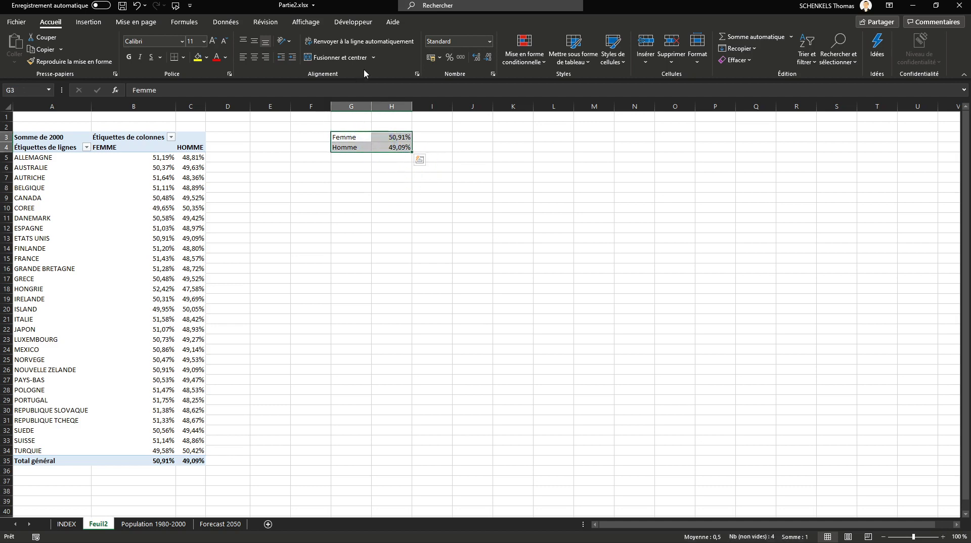
click(88, 22)
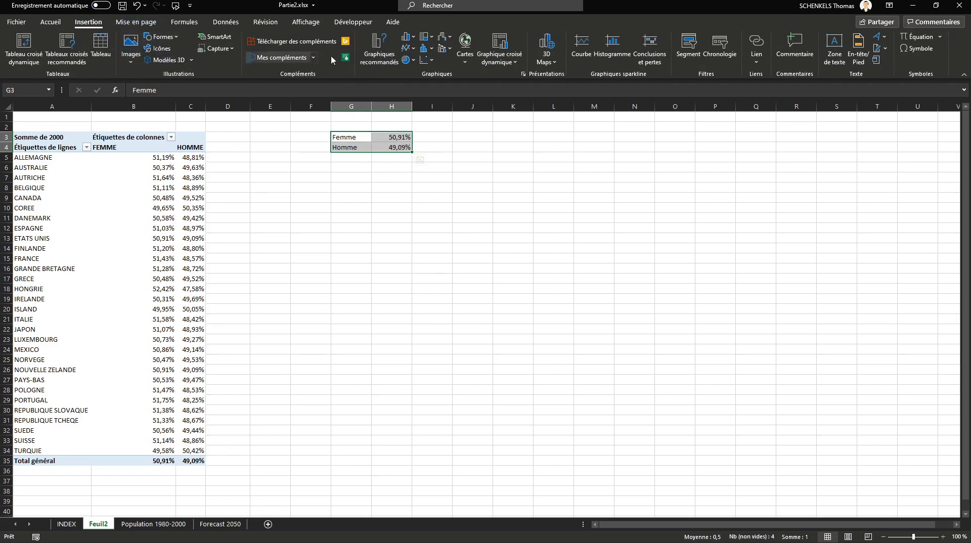
click(408, 60)
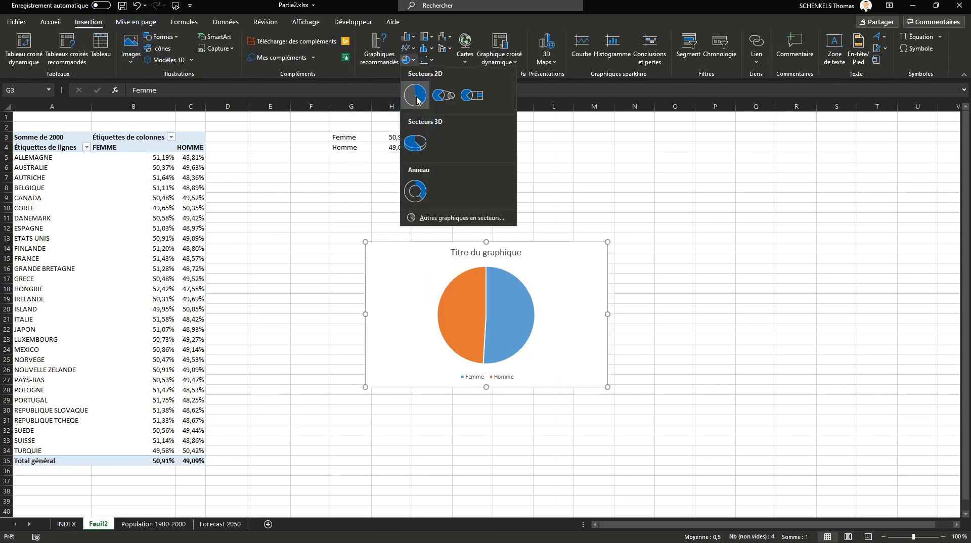
click(417, 101)
Step: Delete the pie chart's title and move the chart over its source cells G3:H4
click(524, 254)
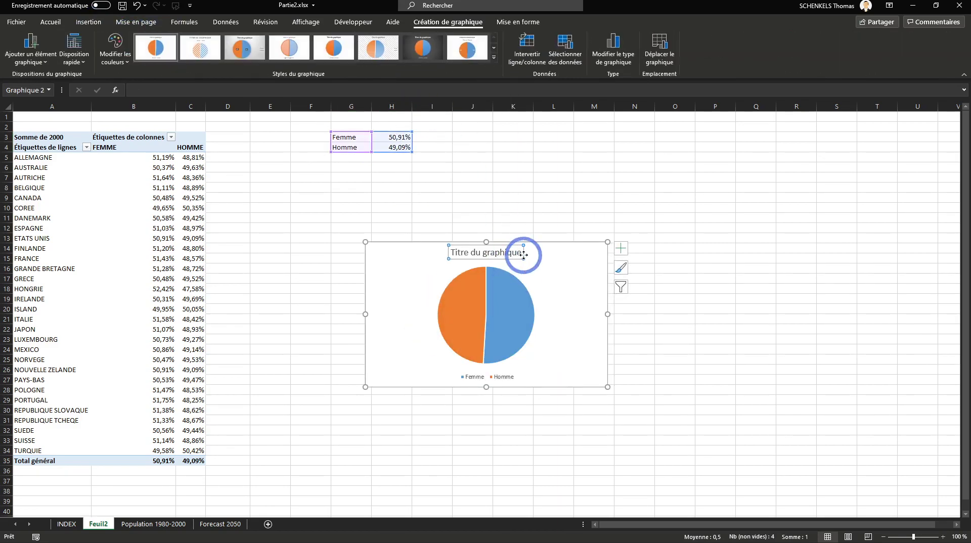
key(Delete)
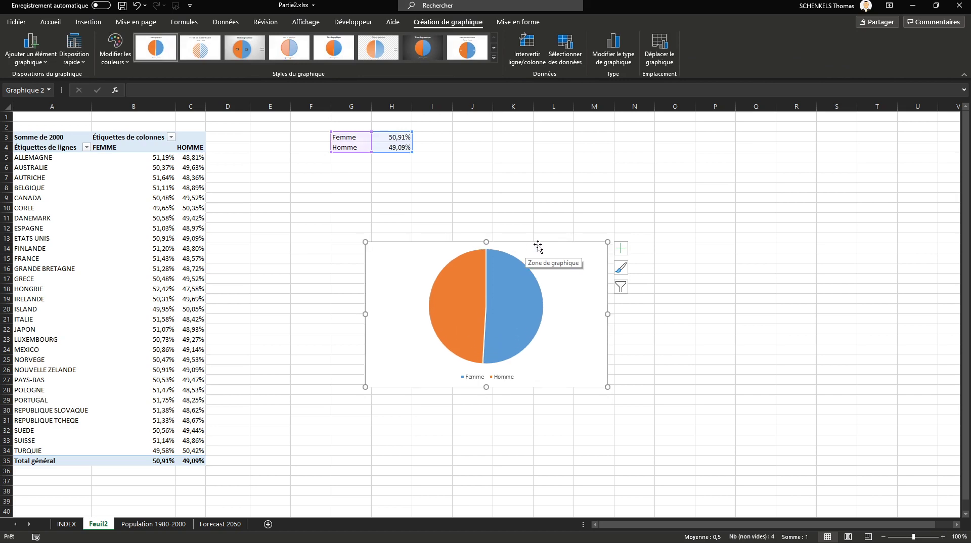
mouse_move(538, 246)
mouse_down()
mouse_move(480, 145)
mouse_move(502, 141)
mouse_move(503, 132)
mouse_up()
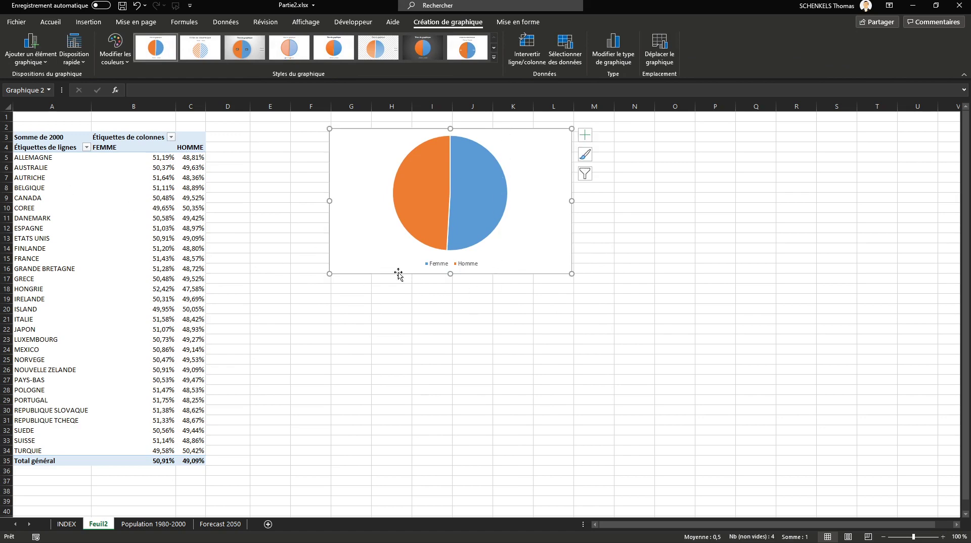
click(312, 319)
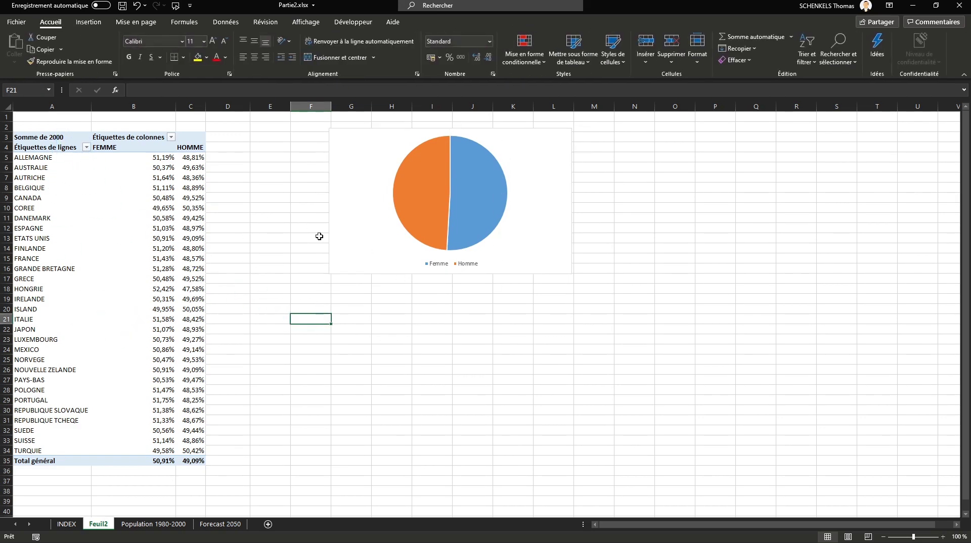
click(425, 198)
click(396, 322)
Step: Insert a slicer on the PAYS field for the pivot table
click(121, 239)
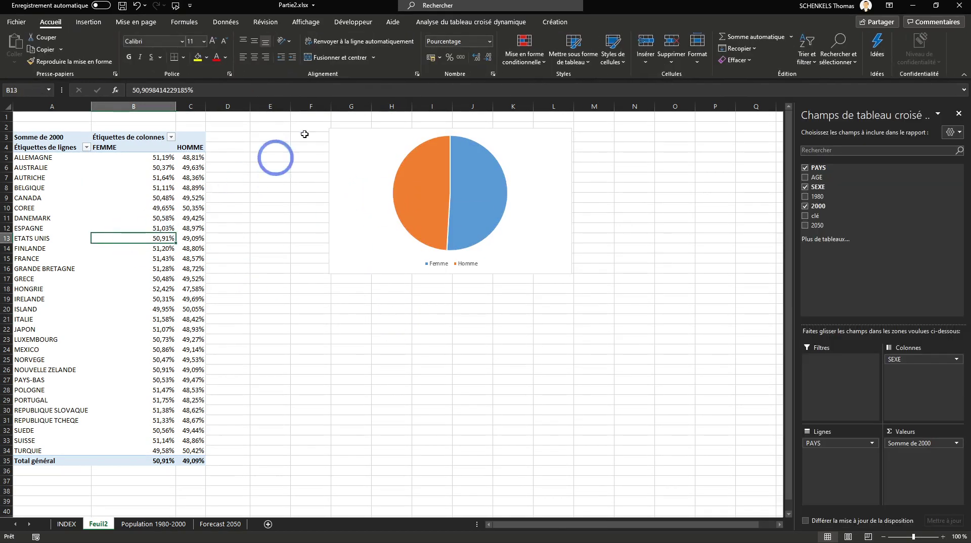
click(557, 23)
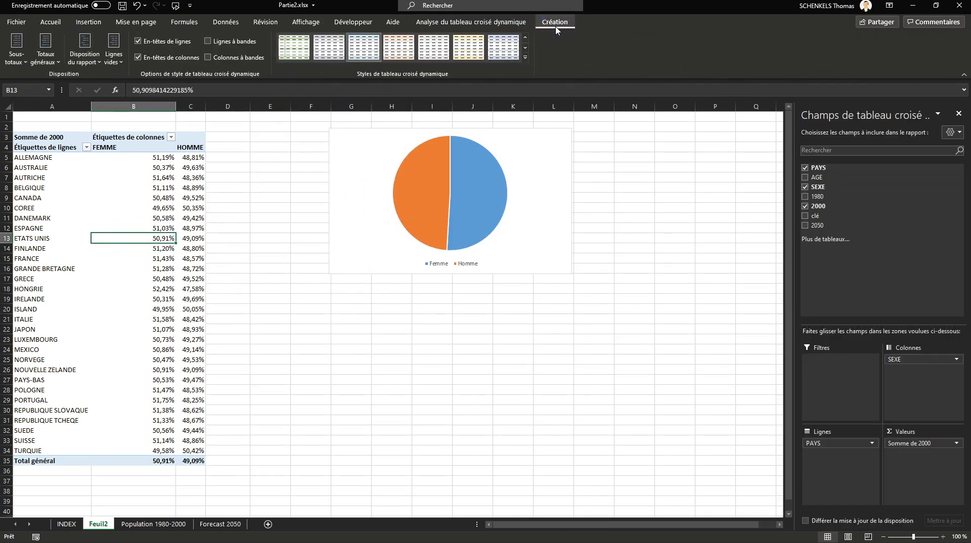
click(512, 23)
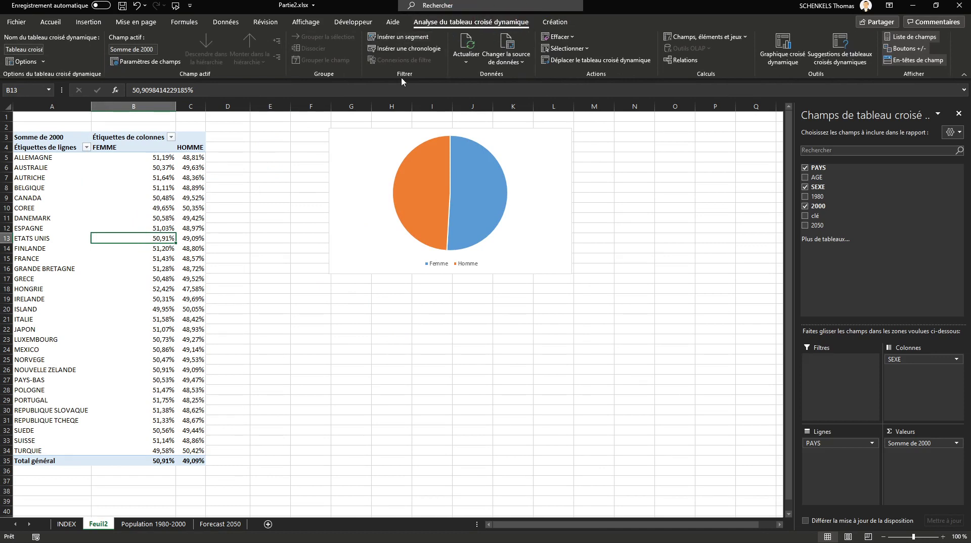
click(406, 38)
click(422, 208)
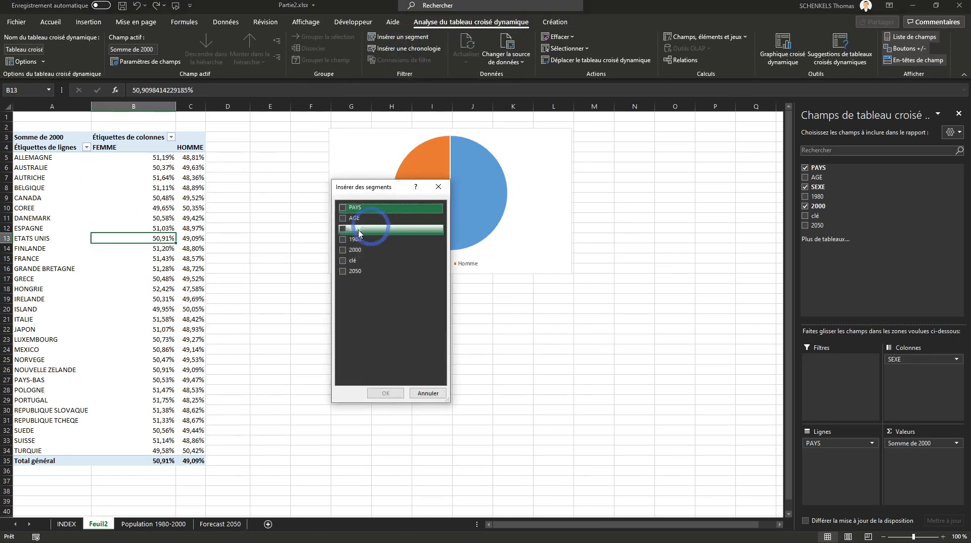
click(386, 393)
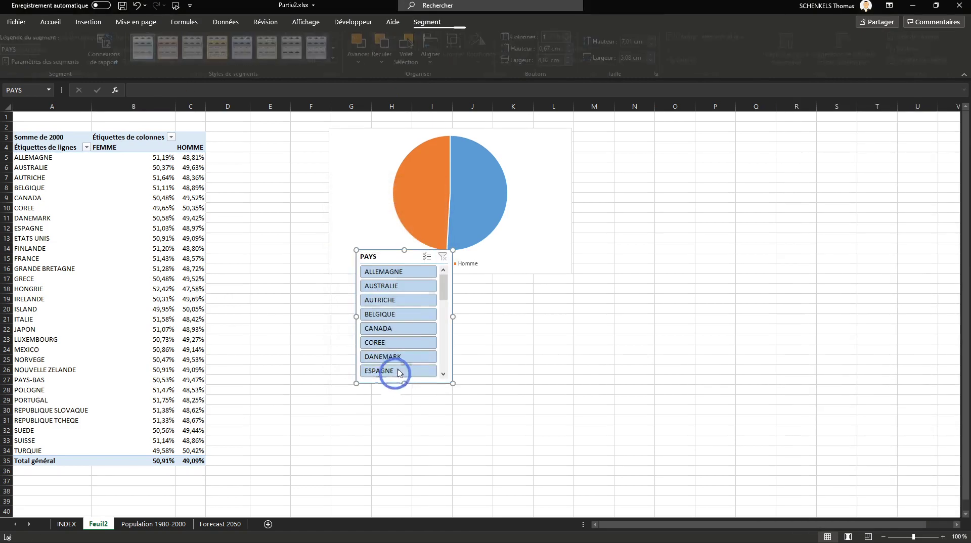
Step: Fit the PAYS slicer directly under the pie chart, about 12.75 cm wide, with its buttons in 4 columns
drag(380, 255, 369, 287)
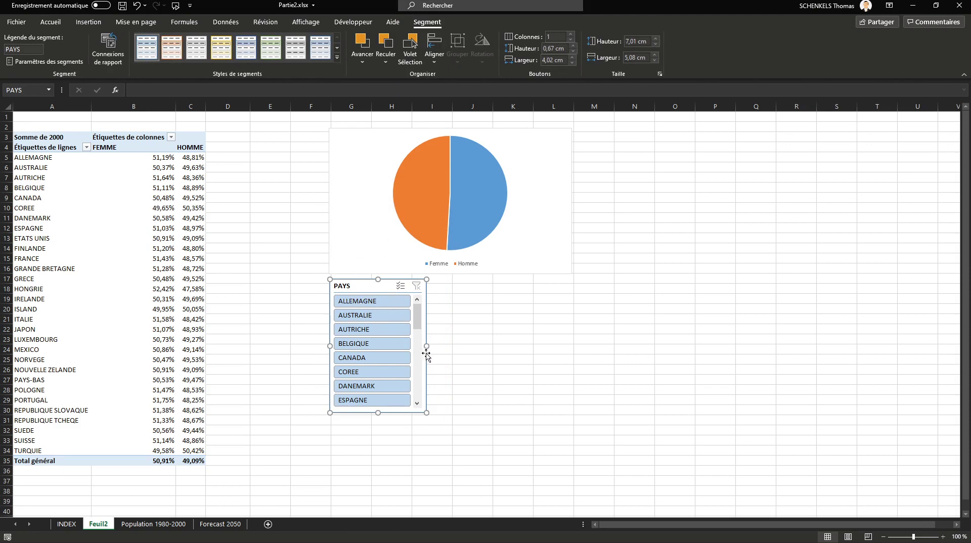
drag(428, 347, 573, 343)
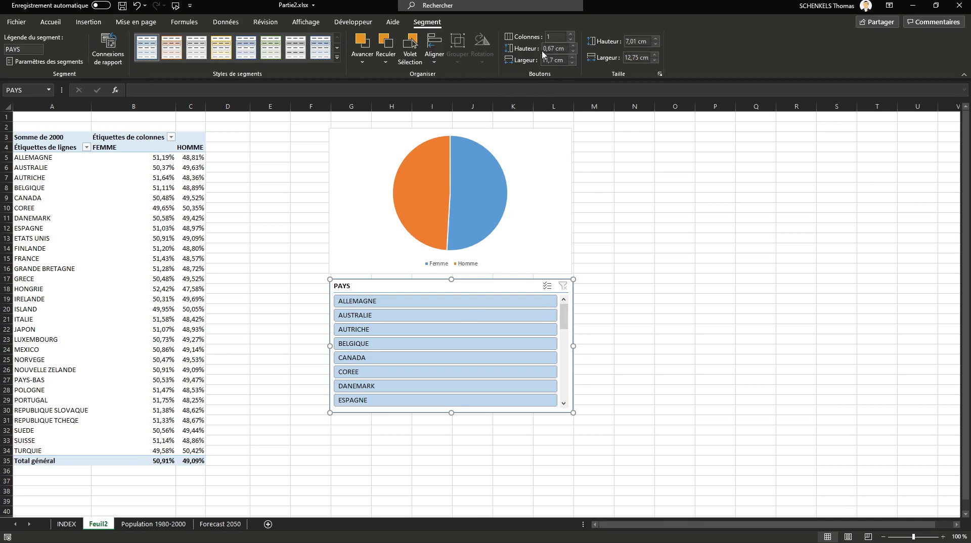
click(571, 34)
click(571, 34)
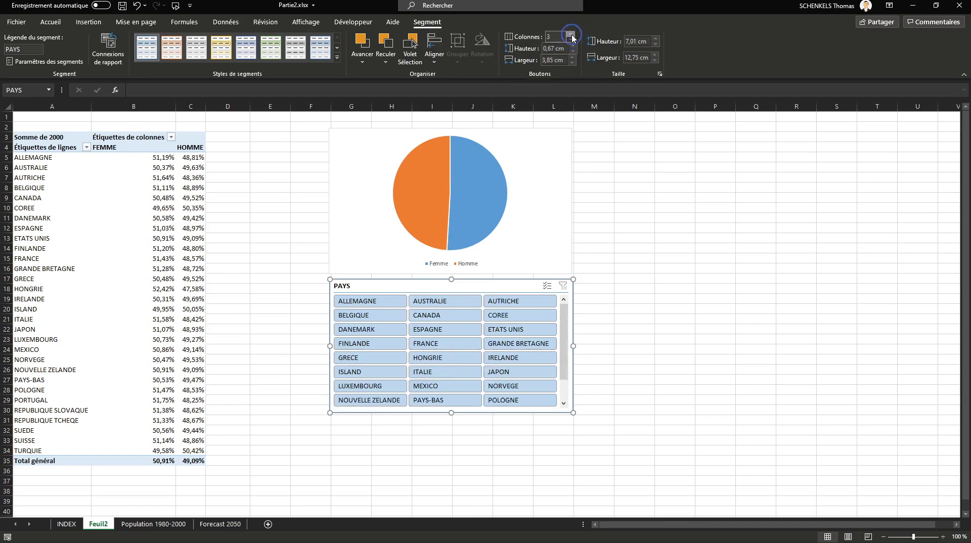
click(571, 34)
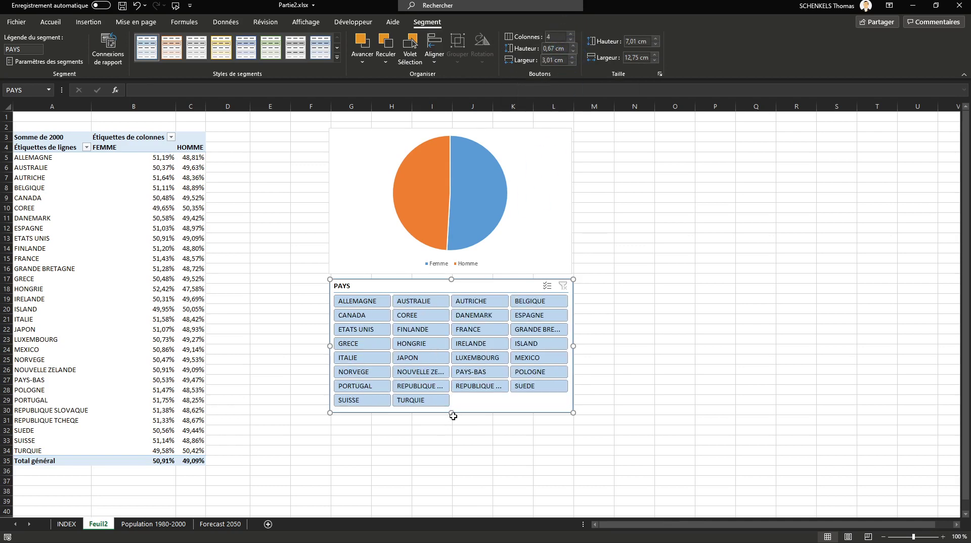
click(452, 415)
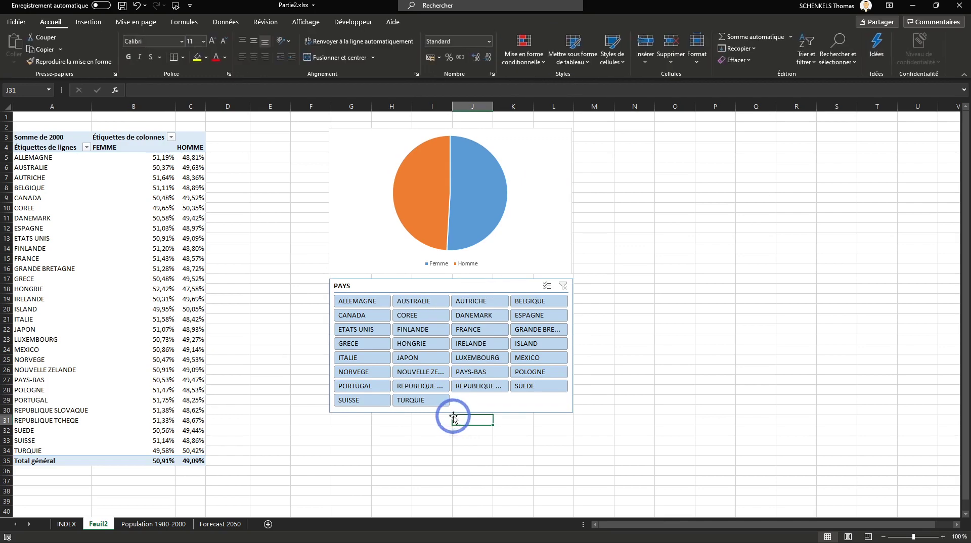
Step: Filter the pivot table with the slicer to ALLEMAGNE, AUSTRALIE and AUTRICHE in turn
click(357, 302)
click(408, 301)
click(462, 302)
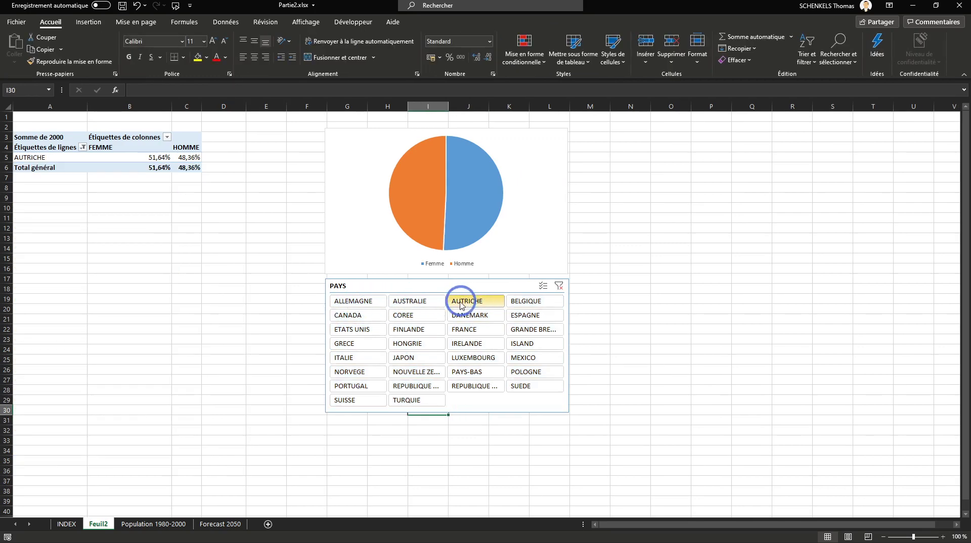
click(461, 197)
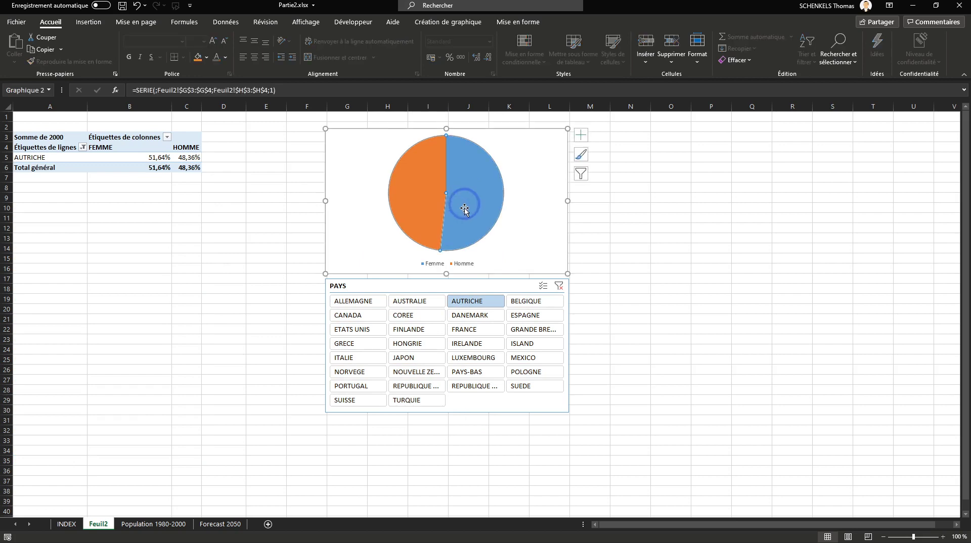
click(448, 187)
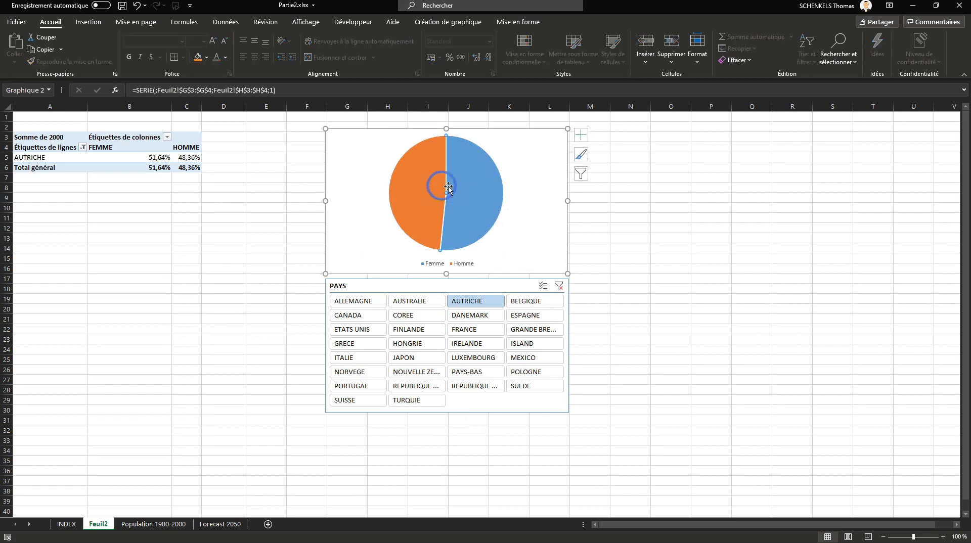
click(605, 197)
click(468, 226)
click(444, 160)
click(430, 177)
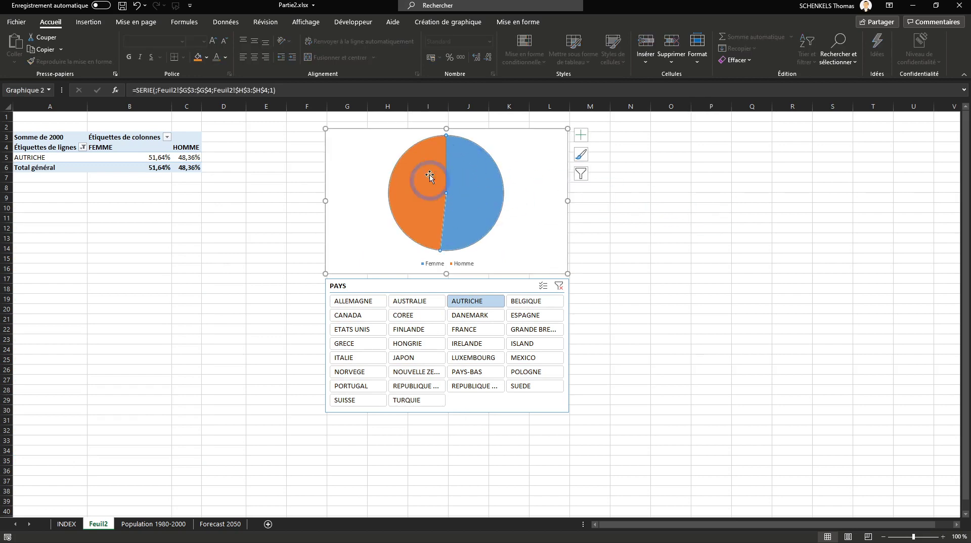
Step: Try standard data labels on the pie slices, and delete them
right_click(461, 190)
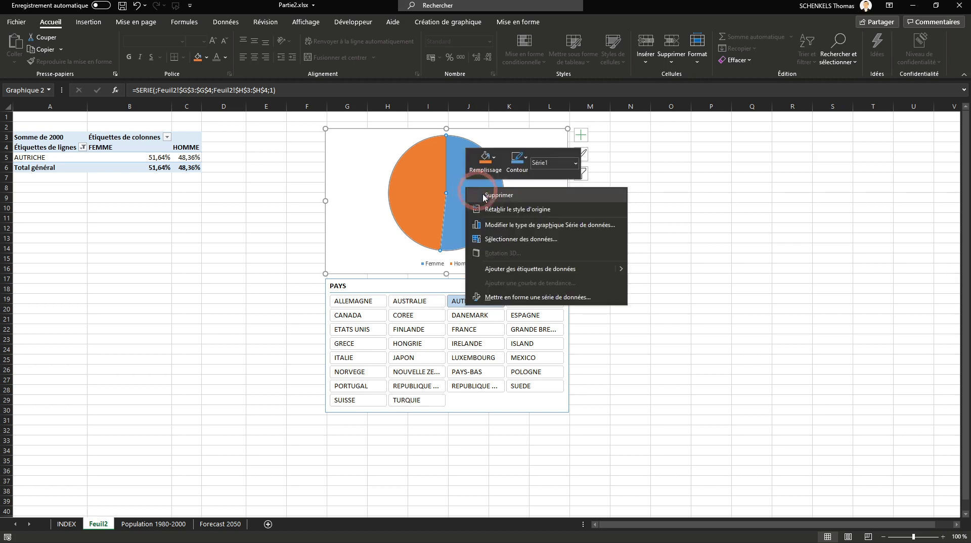
click(521, 271)
click(471, 215)
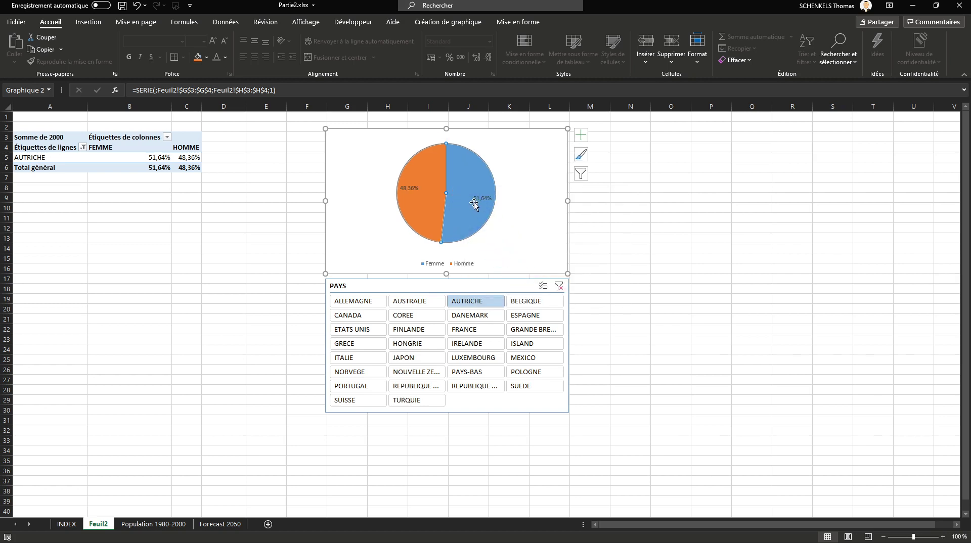
right_click(474, 215)
key(Escape)
click(407, 190)
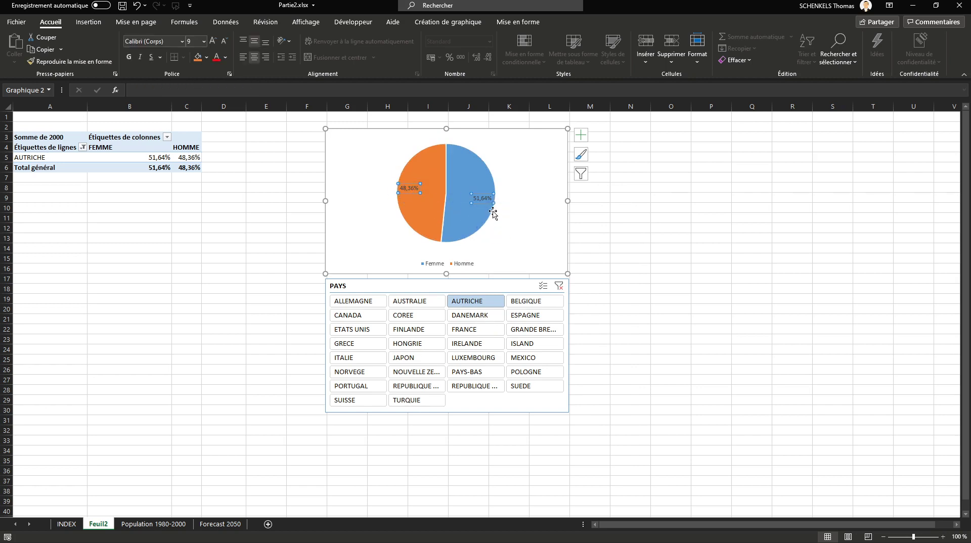
key(Delete)
Step: Add data callouts with the category name and percentage to the pie chart
right_click(473, 196)
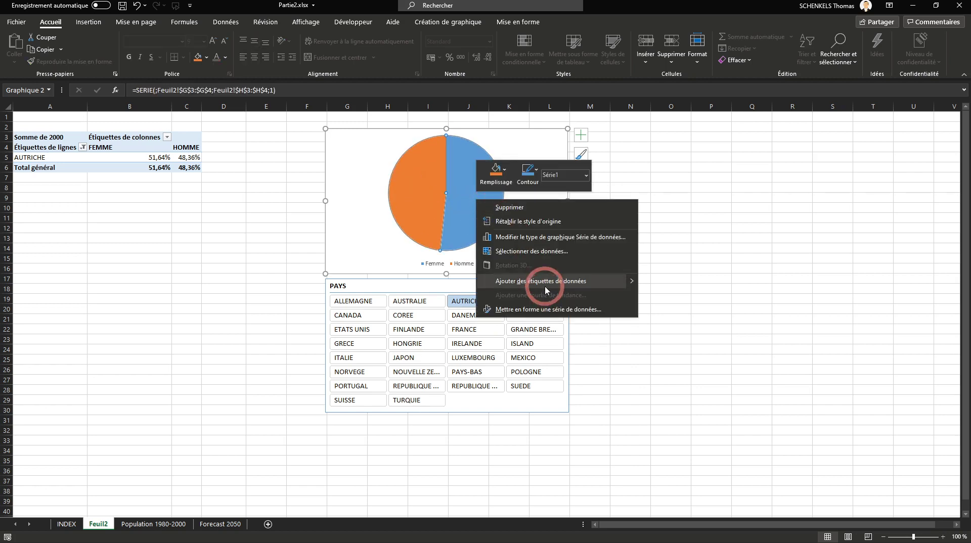
mouse_move(629, 281)
click(646, 297)
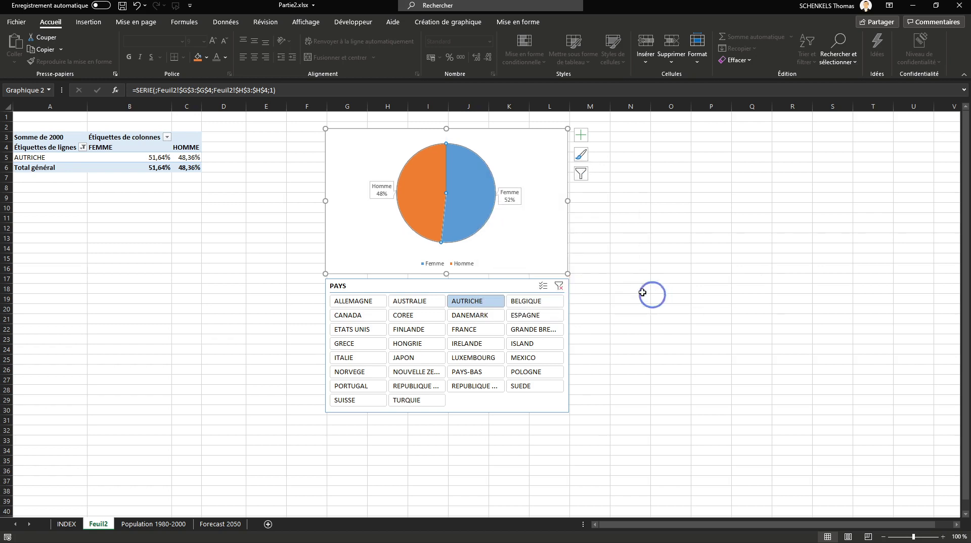
Step: Replace the percentage field in the Homme and Femme callouts with the two-decimal value field
click(378, 197)
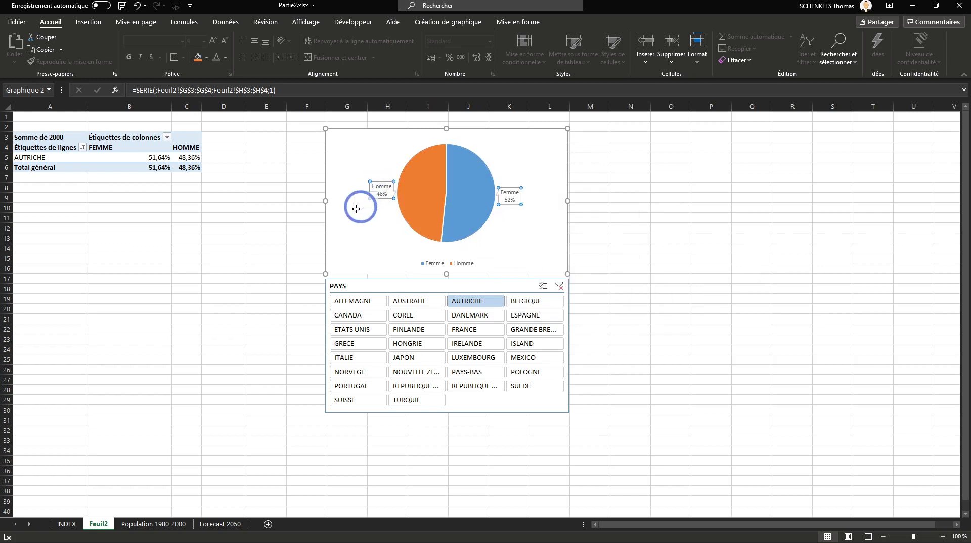
double_click(382, 195)
click(382, 195)
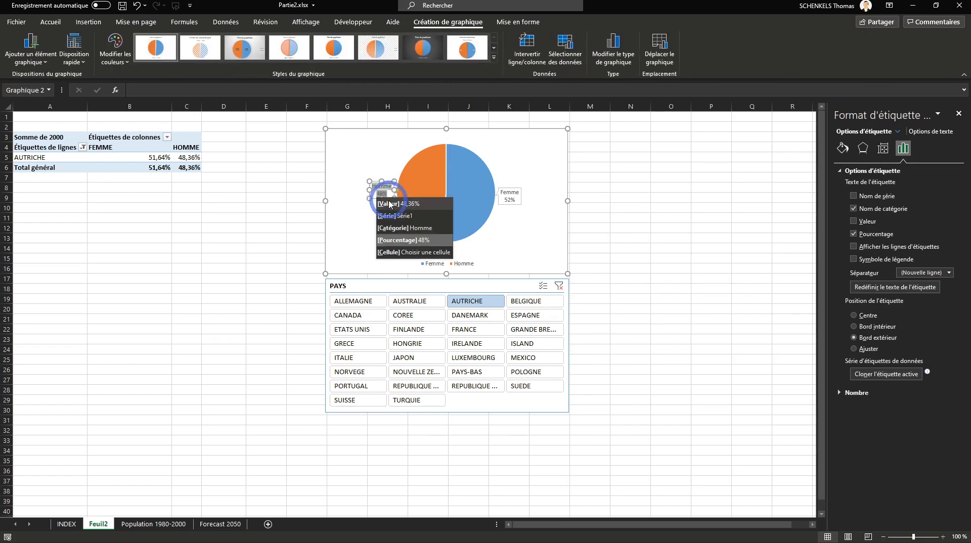
click(390, 204)
click(509, 200)
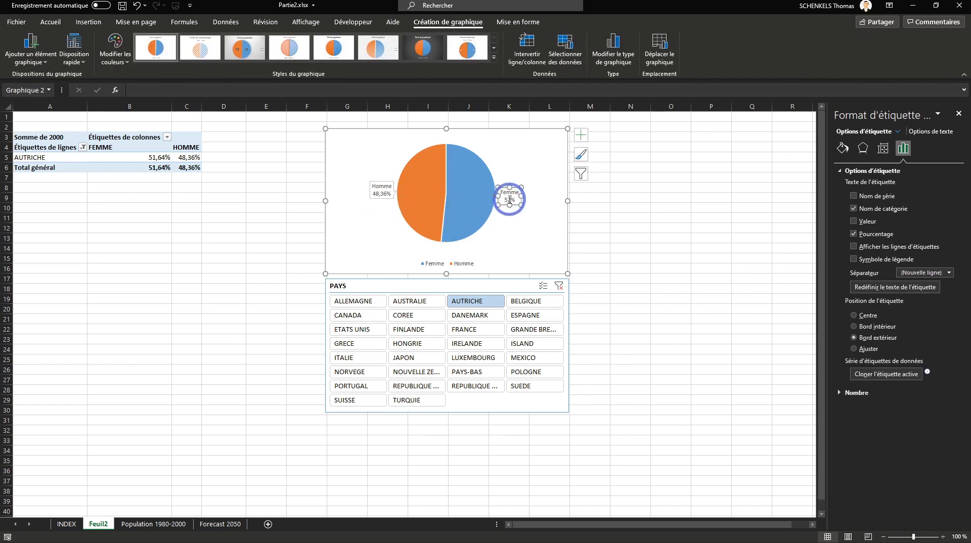
click(510, 200)
click(518, 209)
click(516, 196)
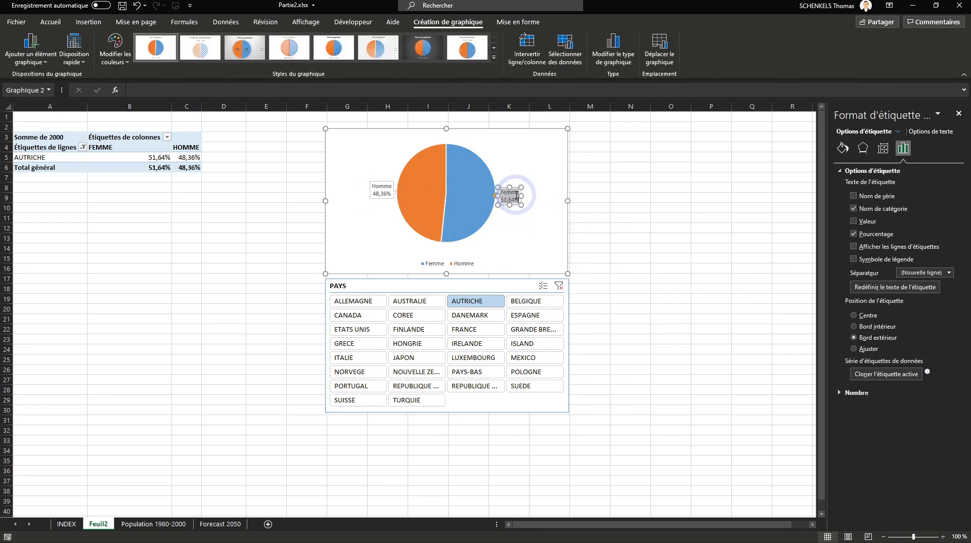
Step: Move the Femme and Homme callouts outward, away from the pie slices
drag(515, 186, 542, 173)
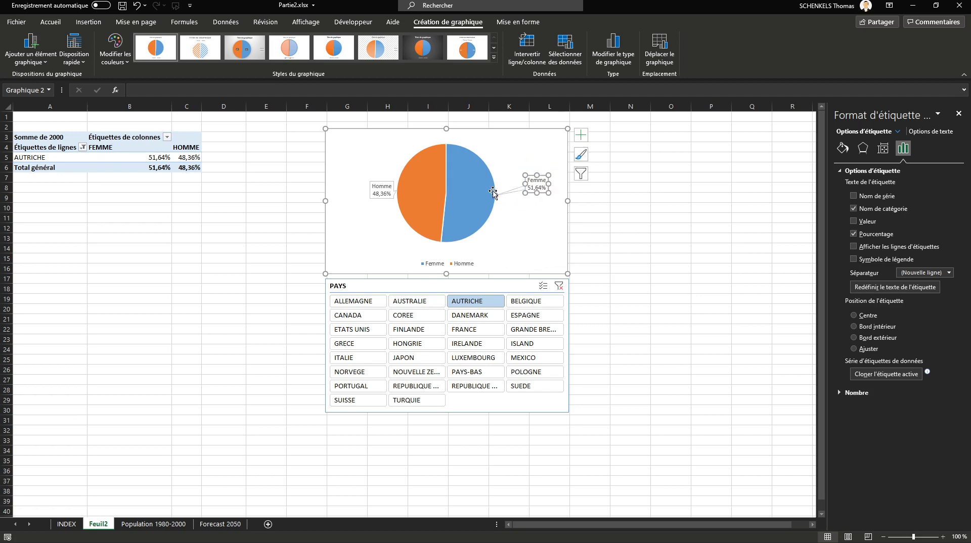
click(380, 195)
click(374, 195)
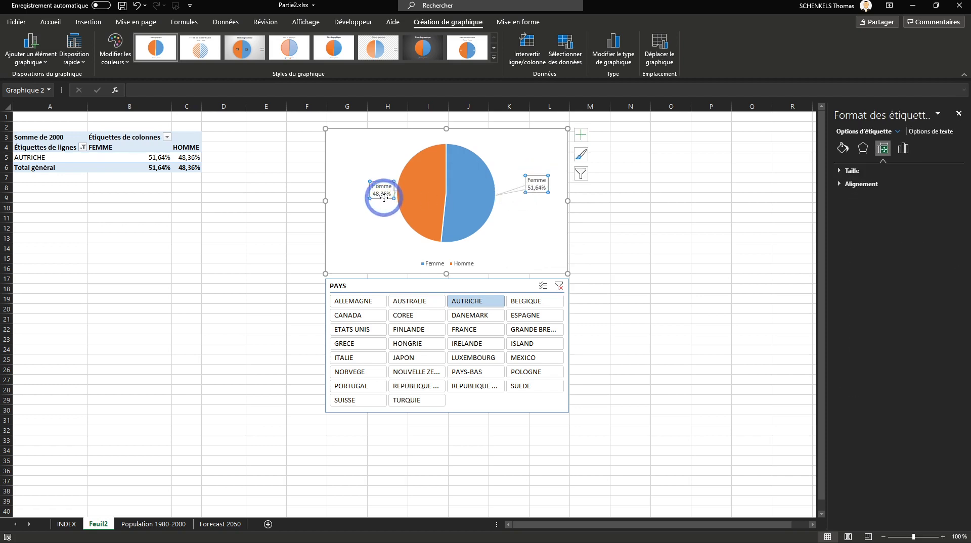
click(370, 195)
drag(370, 194, 360, 191)
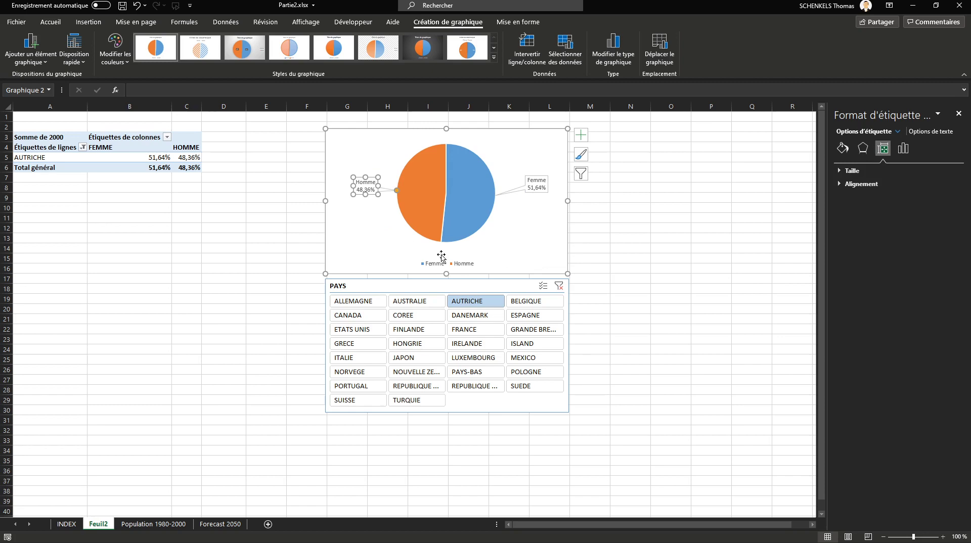
click(626, 302)
Step: Filter the pivot table and pie chart with the slicer to BELGIQUE, and switch the filter to ALLEMAGNE
click(517, 303)
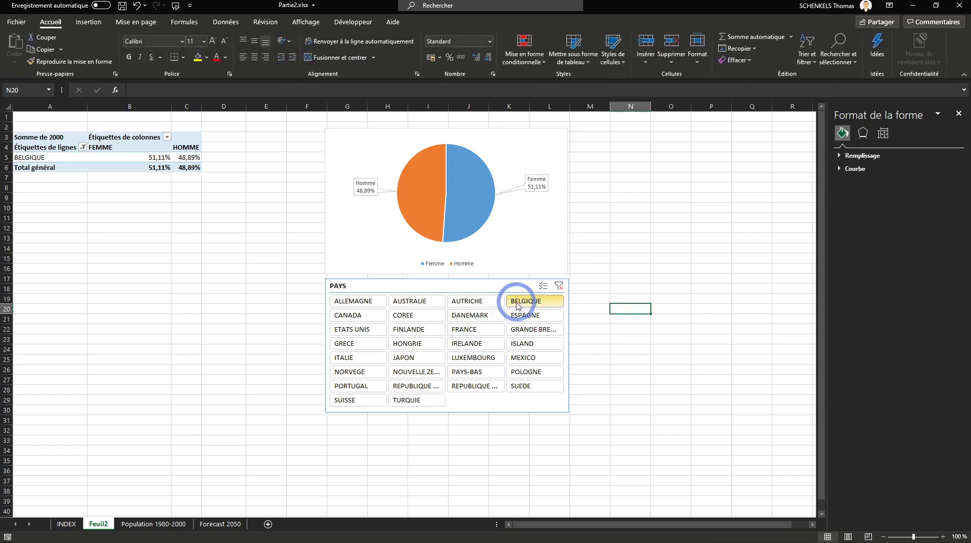
click(349, 301)
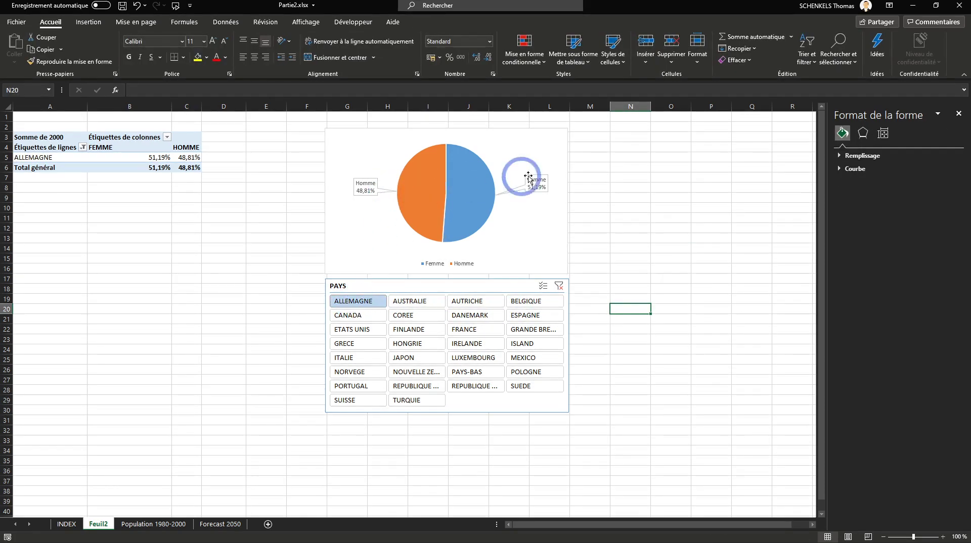
click(623, 261)
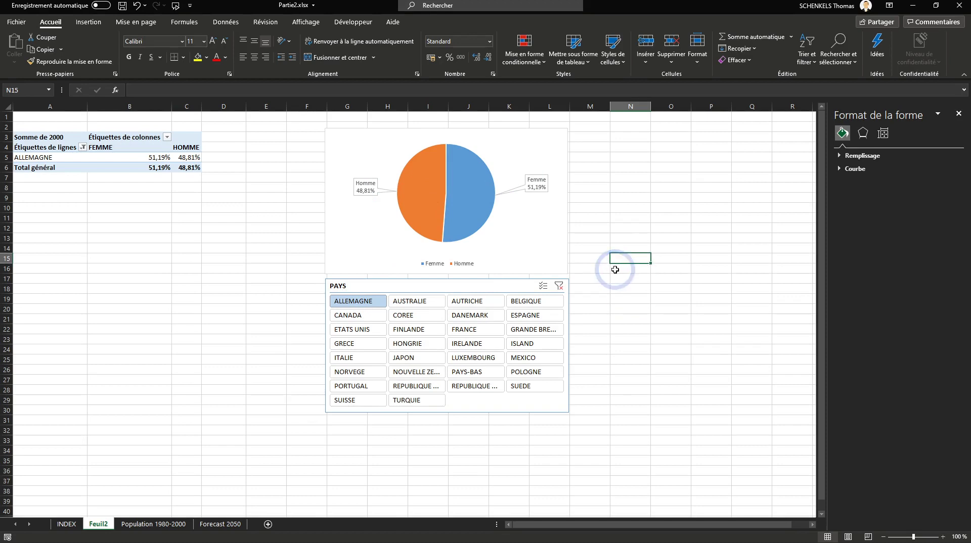